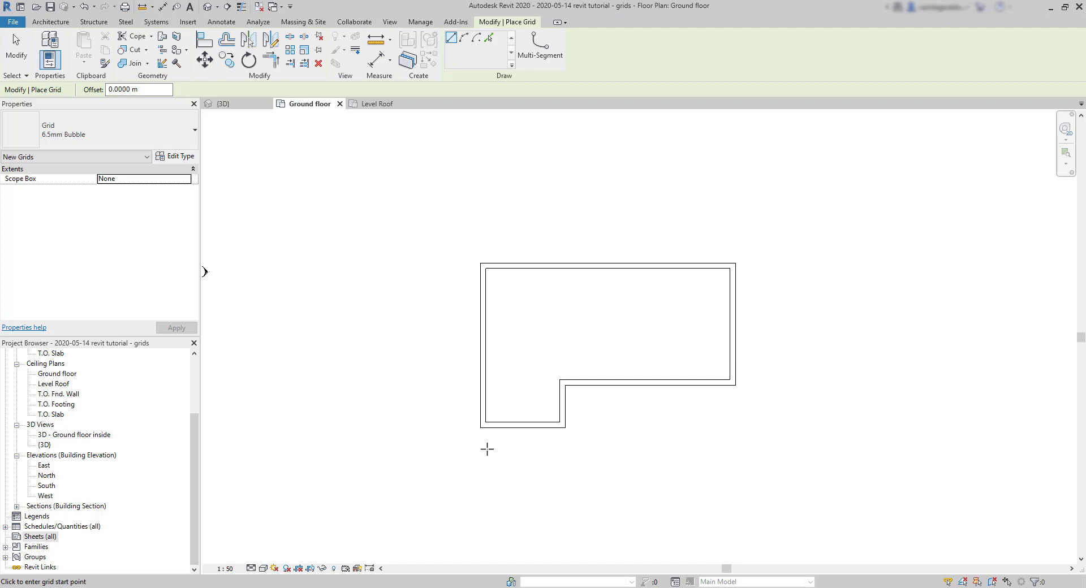
# Draw a vertical grid line across the whole plan, just inside the building's left exterior wall, ending above the top wall
pyautogui.press('Escape')
pyautogui.press('Escape')
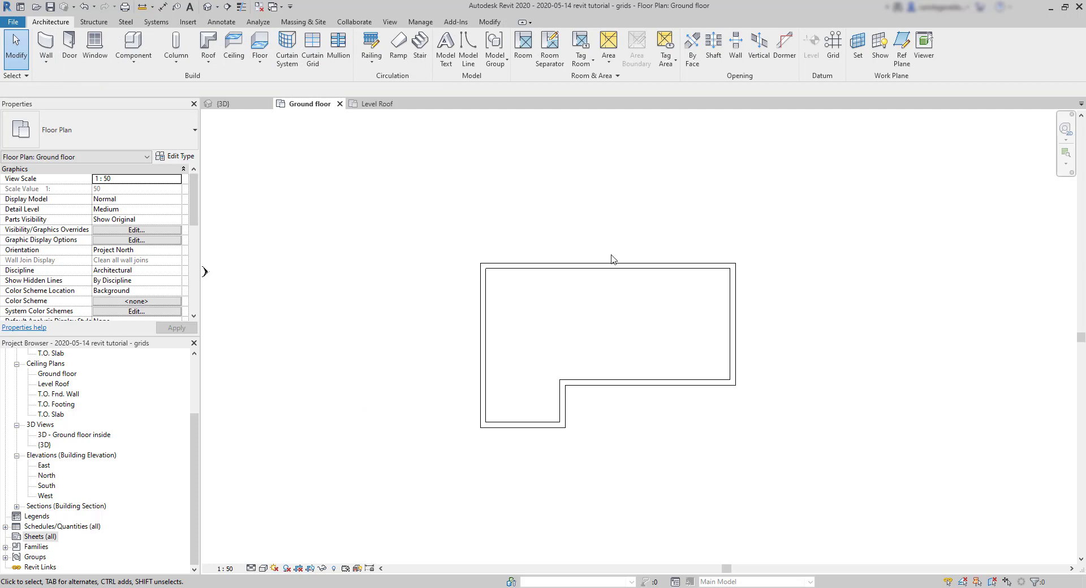
pyautogui.click(834, 44)
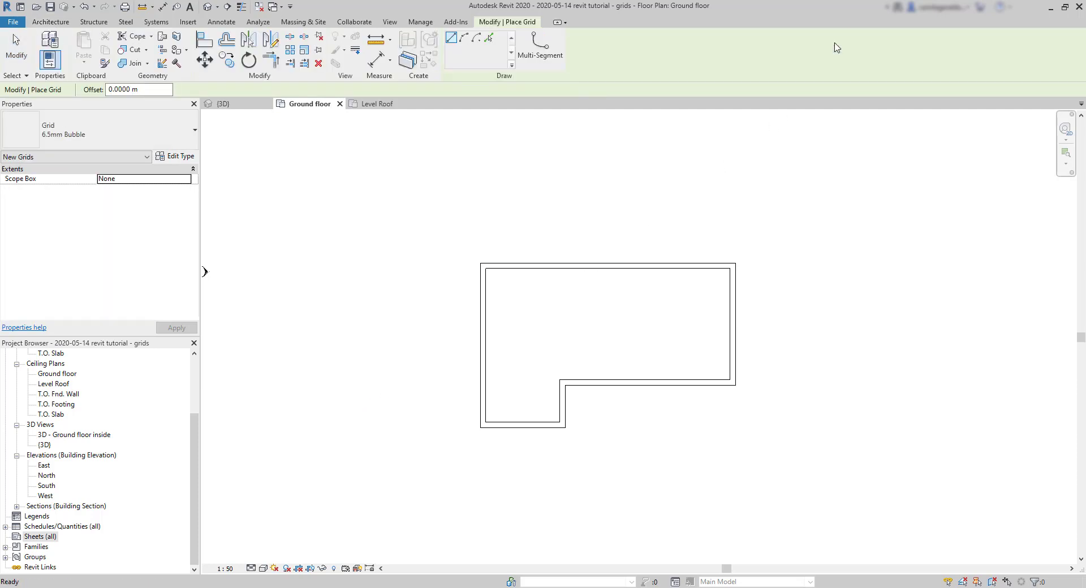
pyautogui.click(490, 450)
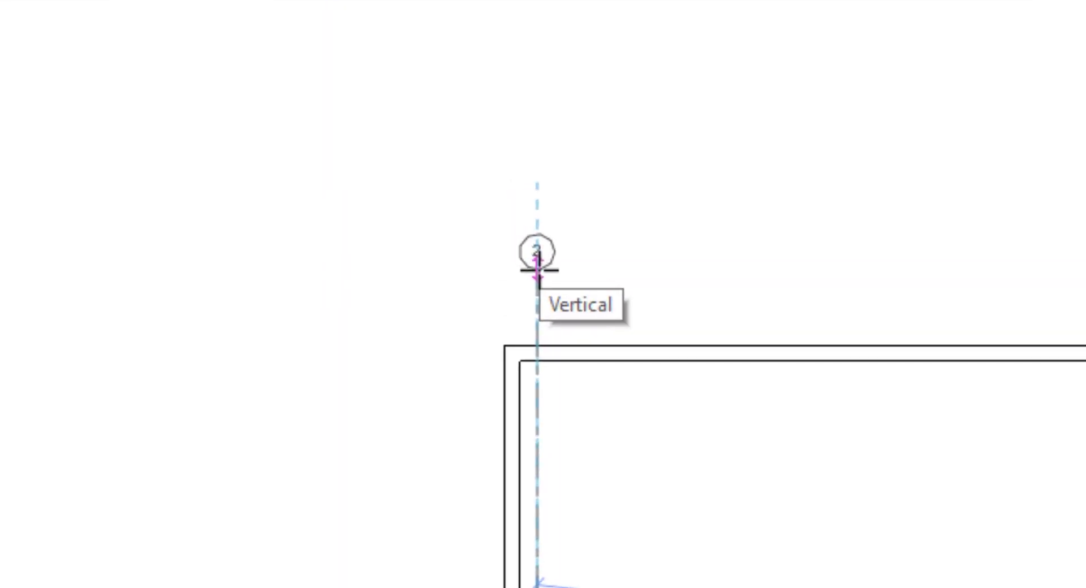
pyautogui.click(538, 225)
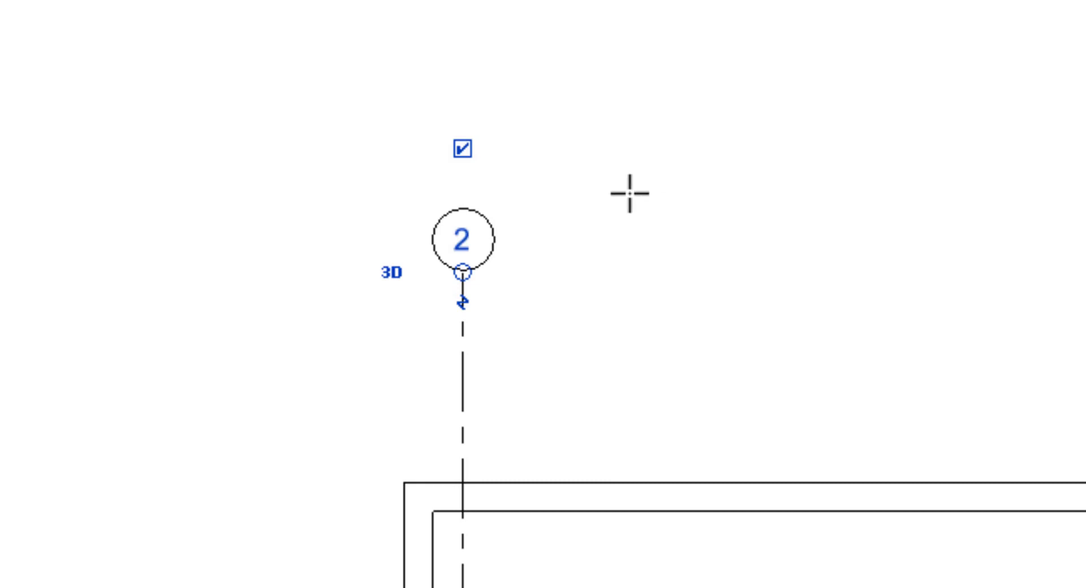
# Rename the new vertical grid line as 1
pyautogui.click(472, 248)
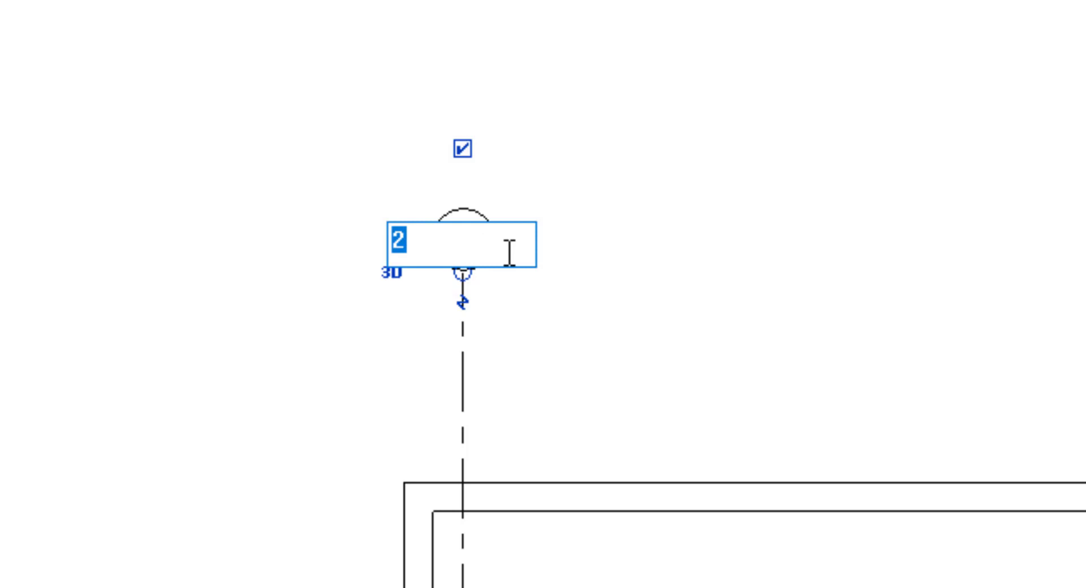
pyautogui.write('1')
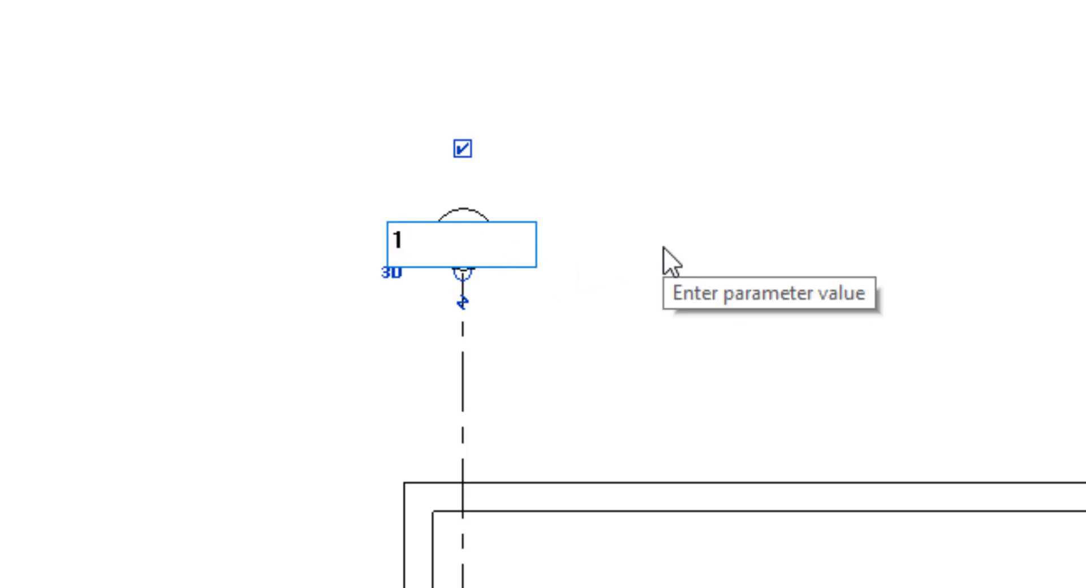
pyautogui.click(657, 247)
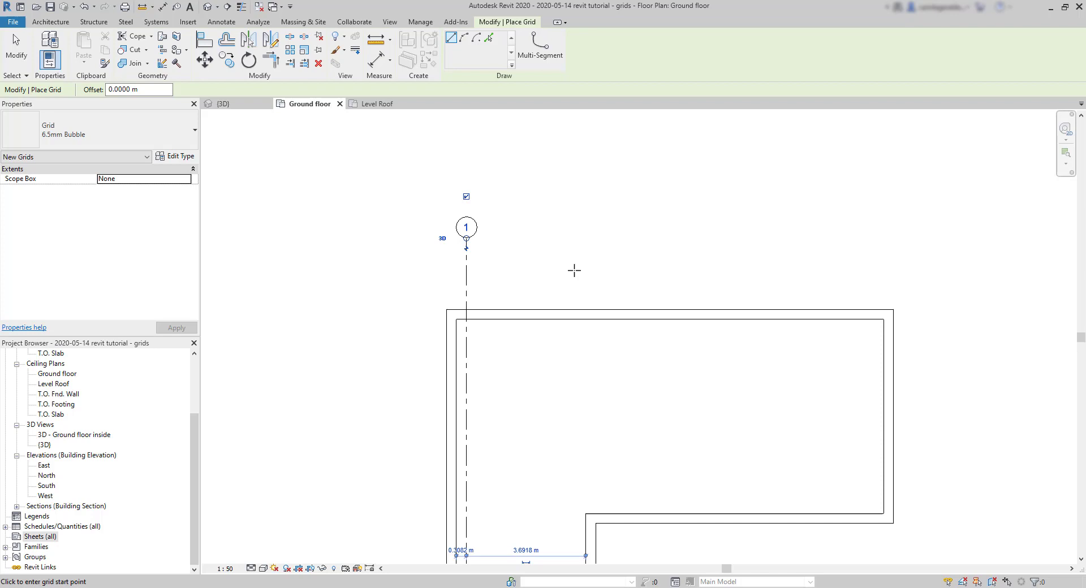
# Toggle grid 1's upper bubble off and back on, and show the bubble at its lower end
pyautogui.click(465, 196)
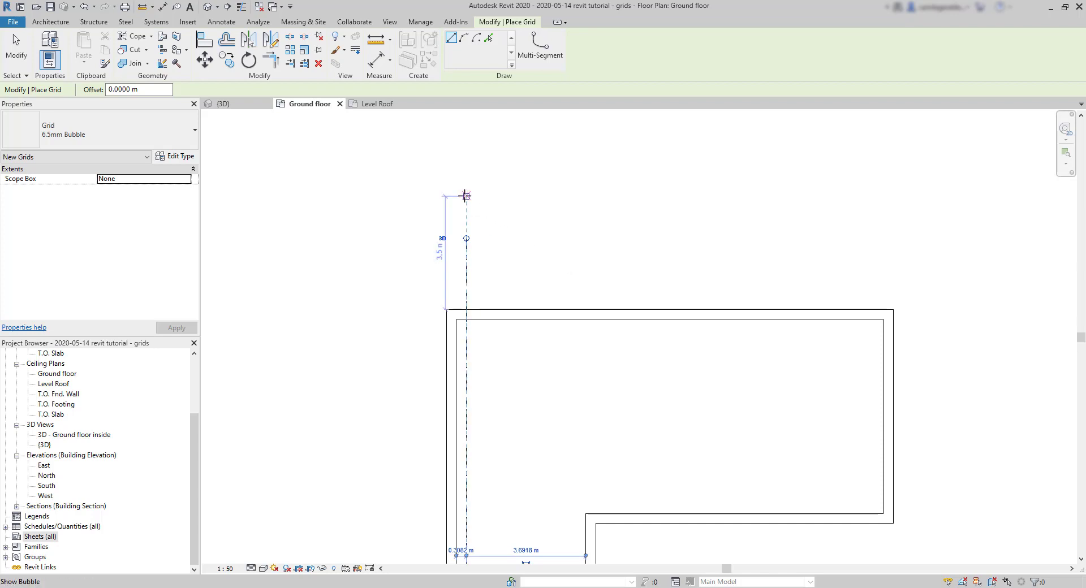
pyautogui.click(466, 196)
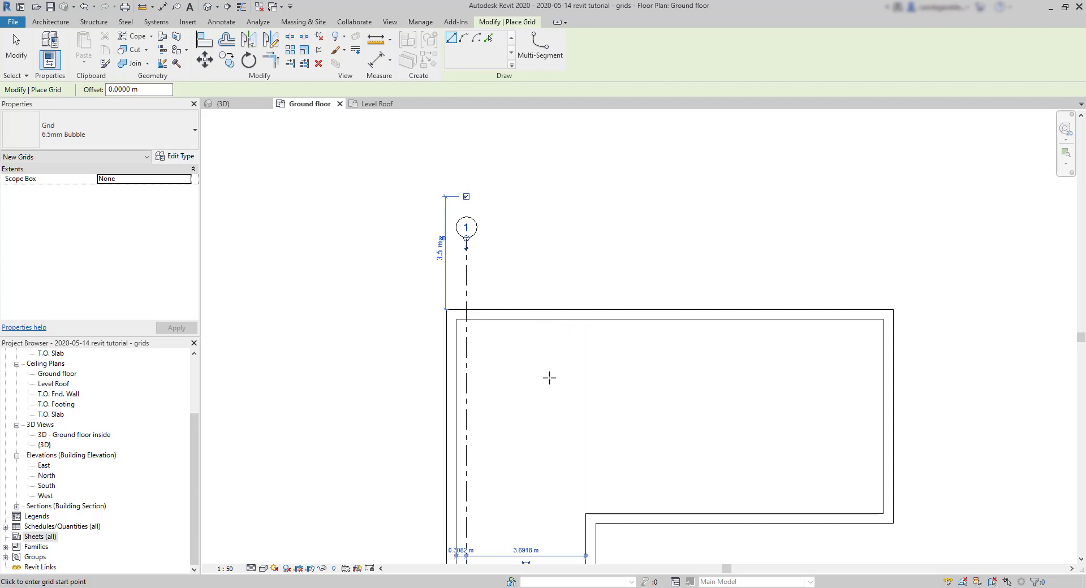
pyautogui.moveTo(570, 416); pyautogui.dragTo(574, 211, button='middle')
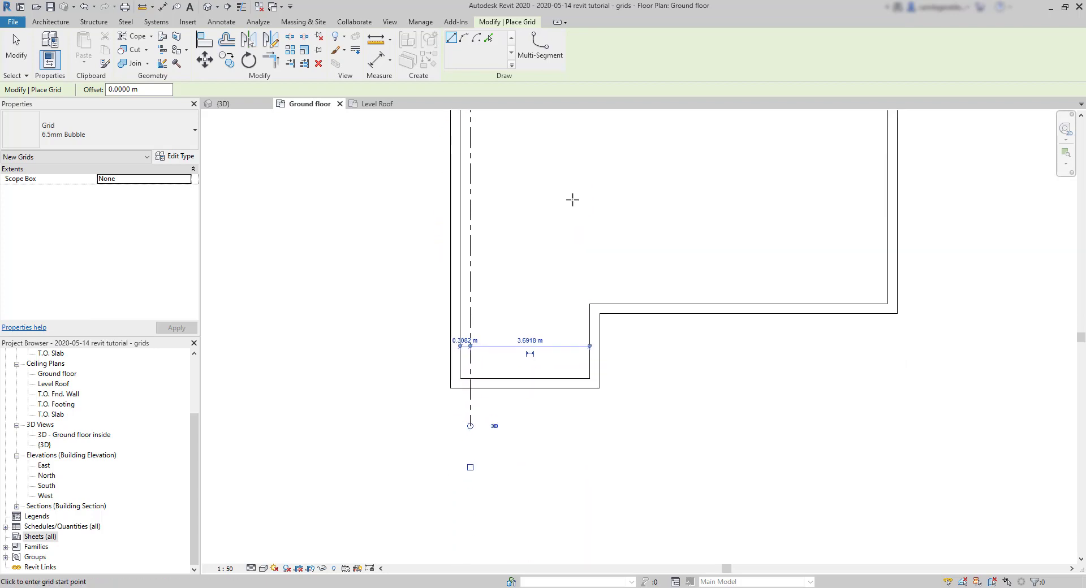
pyautogui.click(470, 467)
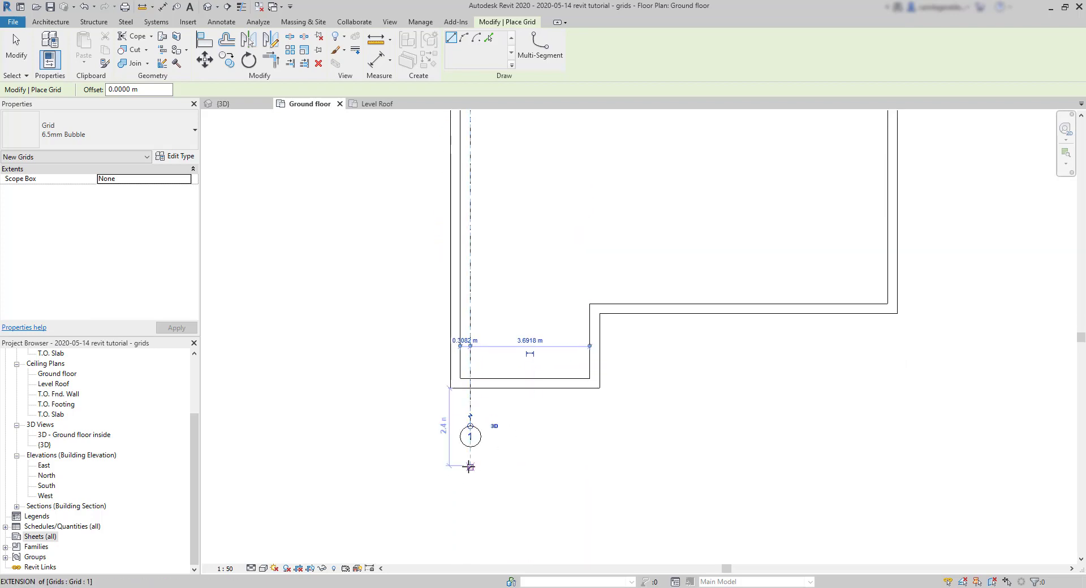
# Draw vertical grid 2 from the lower wing's inner right corner, aligning both its ends with grid 1
pyautogui.press('z')
pyautogui.press('f')
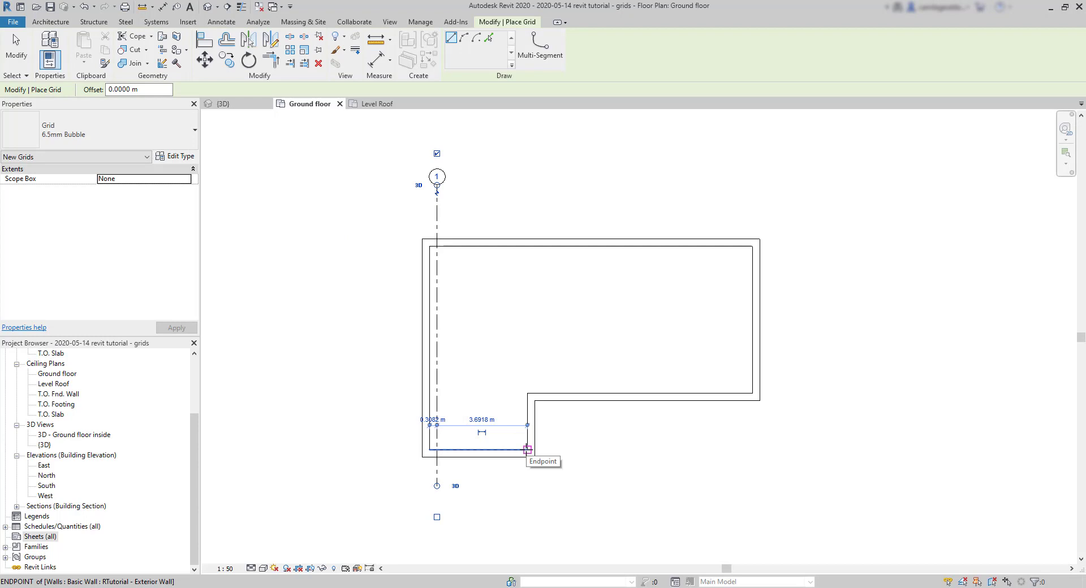
pyautogui.click(527, 450)
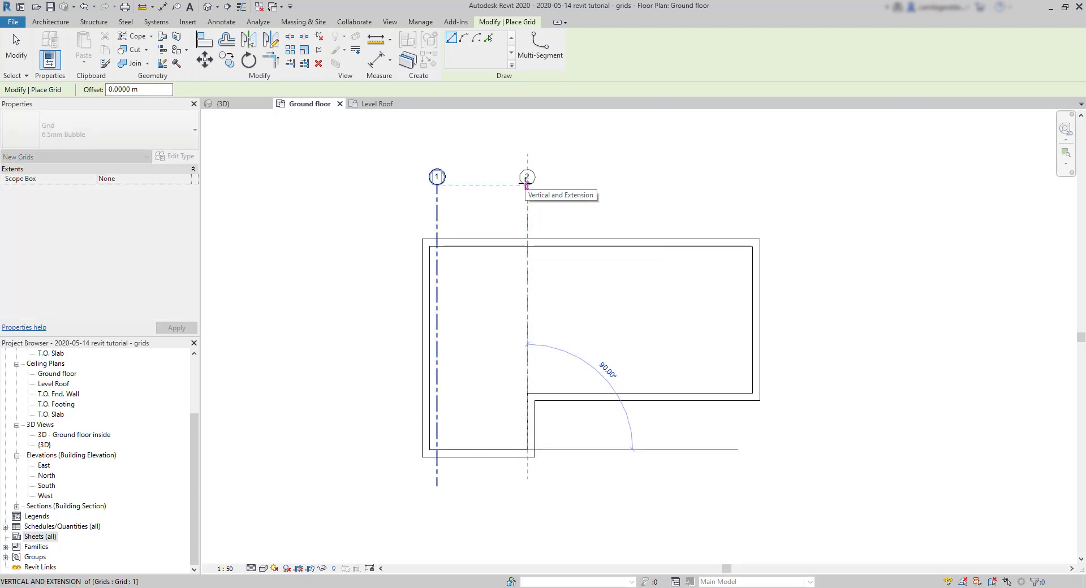
pyautogui.click(527, 185)
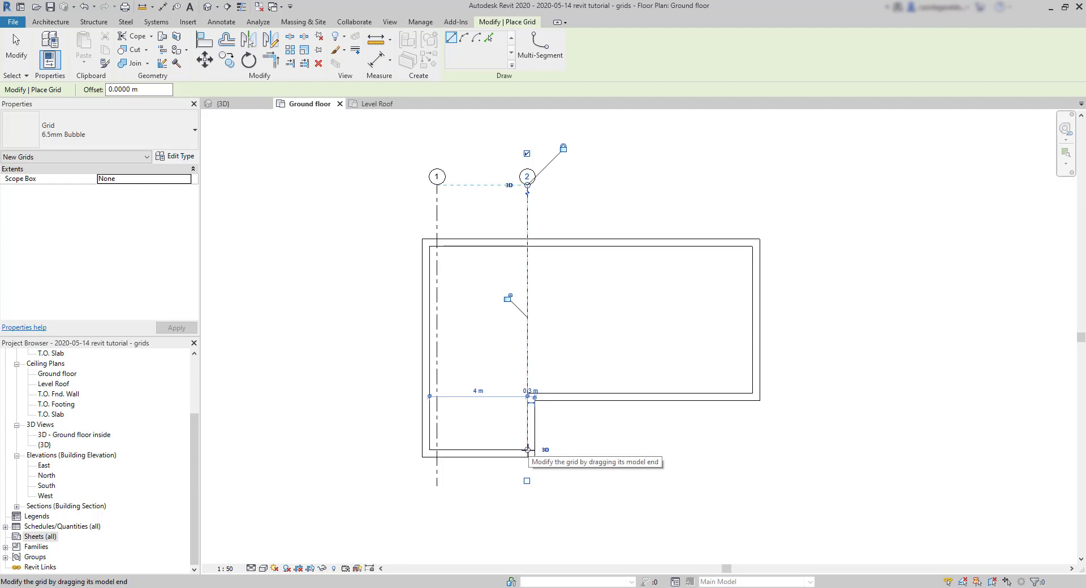
pyautogui.moveTo(527, 450); pyautogui.dragTo(528, 485)
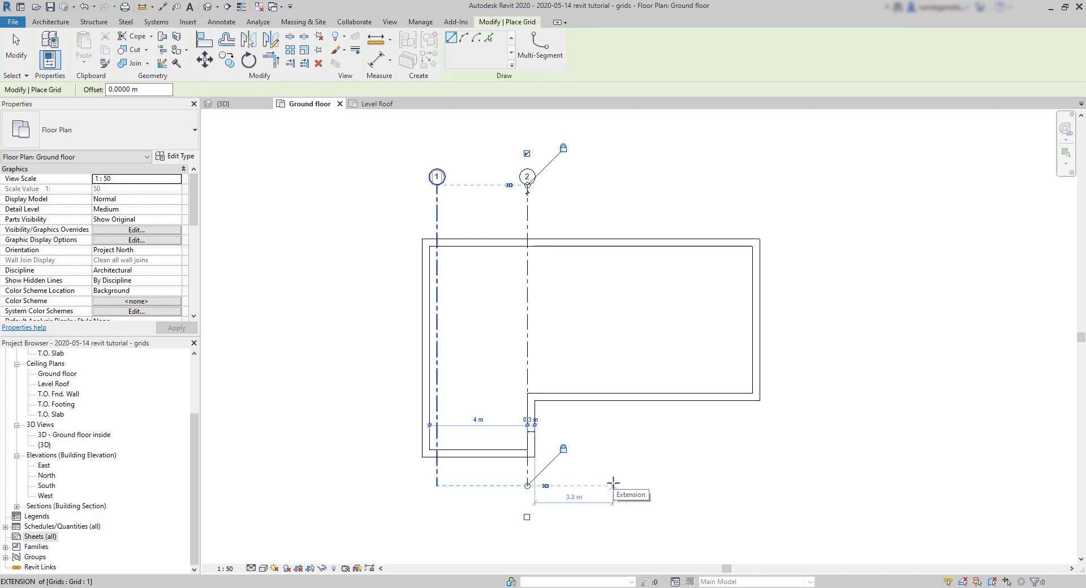
# Draw vertical grid 3 about 4.2 m right of the lower wing and grid 4 along the right wall's inner face, aligned with the other grids
pyautogui.click(638, 485)
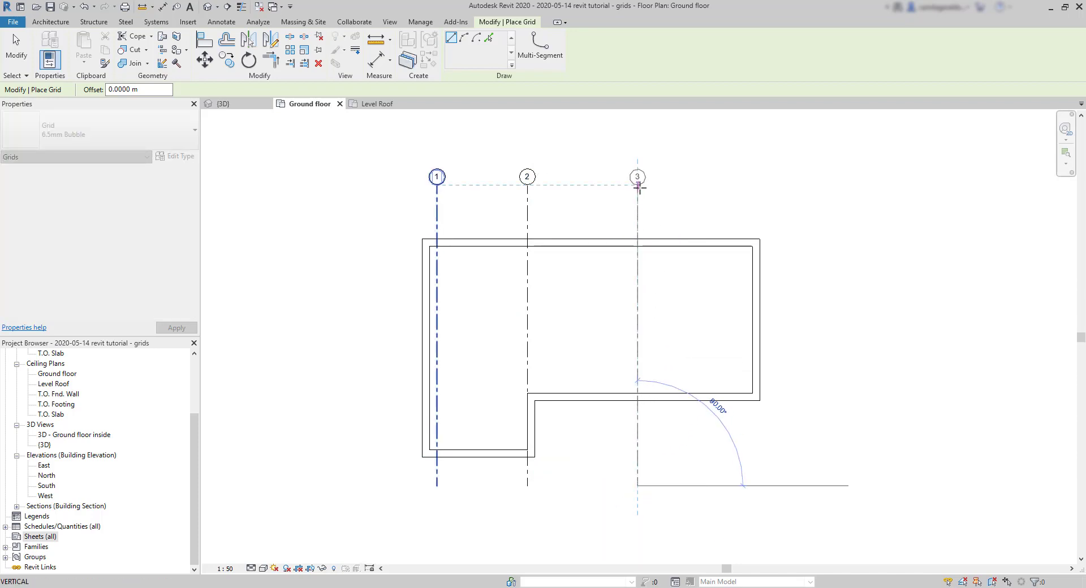
pyautogui.click(638, 186)
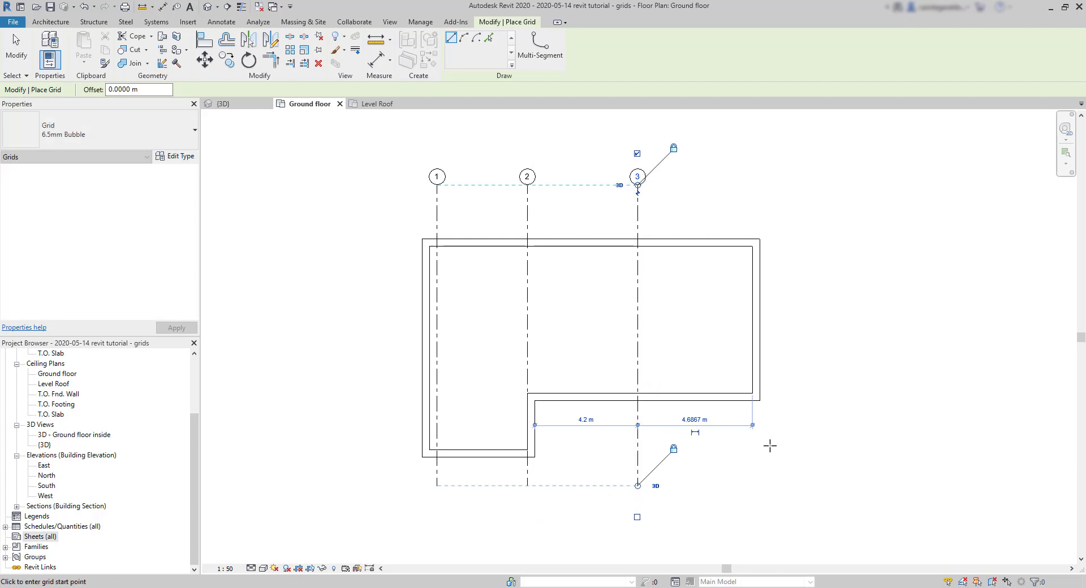
pyautogui.click(753, 486)
pyautogui.click(753, 186)
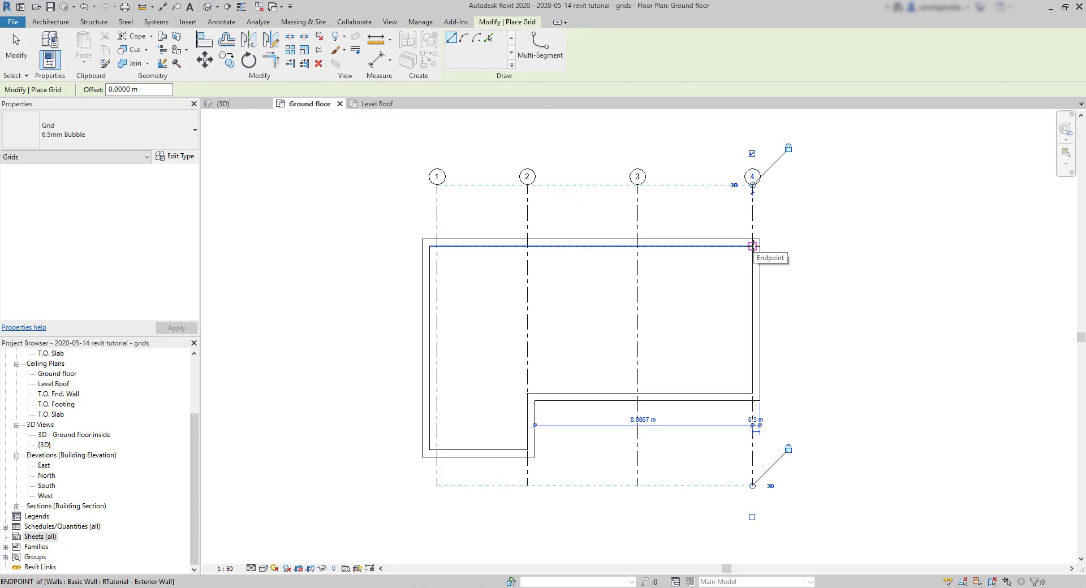
# Draw a horizontal grid along the top wall's inner face, ending left of the building, and rename it A
pyautogui.click(753, 246)
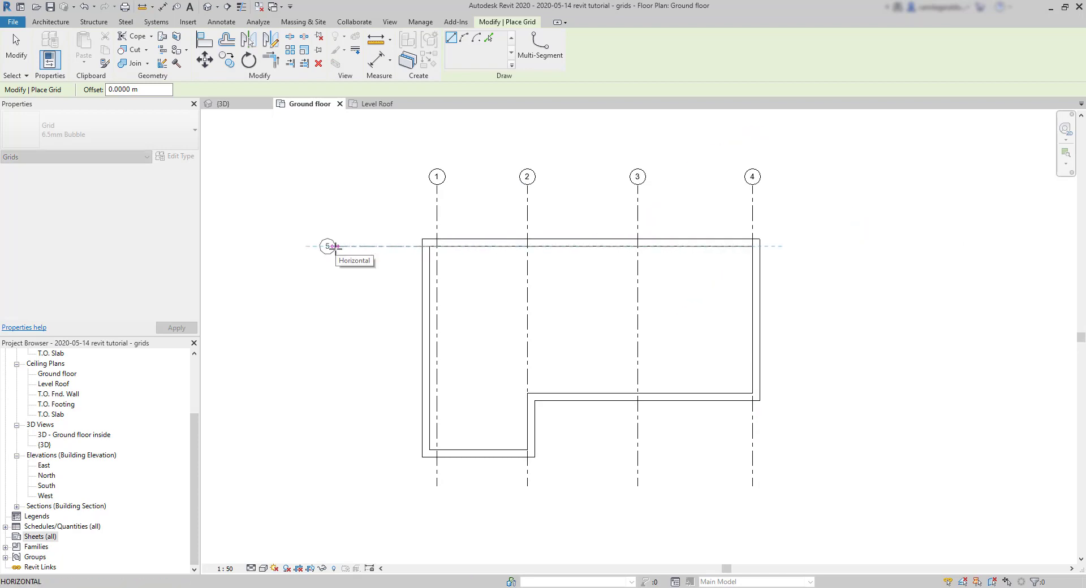
pyautogui.click(335, 247)
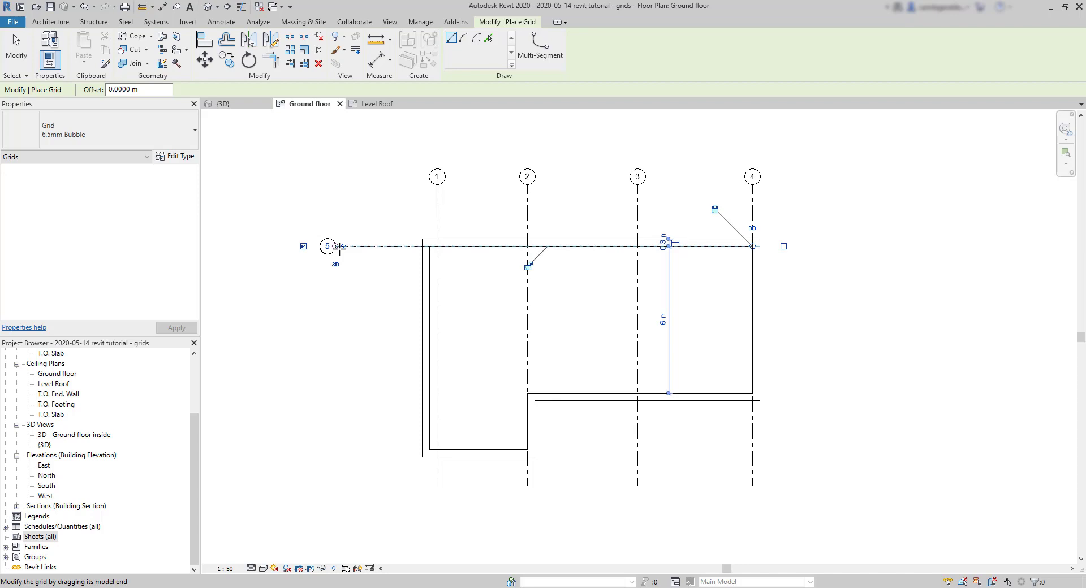
pyautogui.press('Escape')
pyautogui.press('Escape')
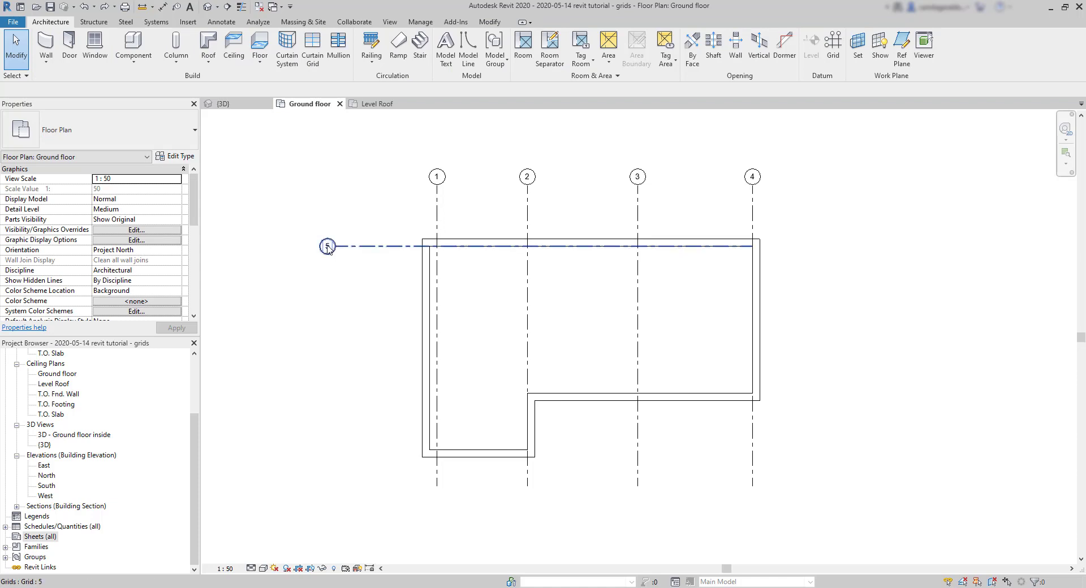
pyautogui.doubleClick(327, 247)
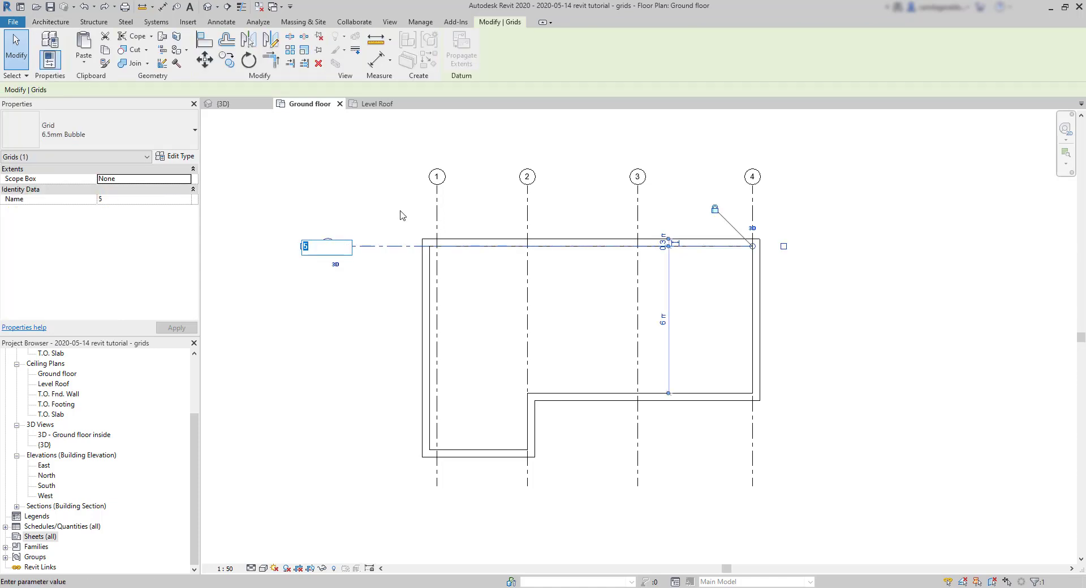
pyautogui.write('A')
pyautogui.press('Return')
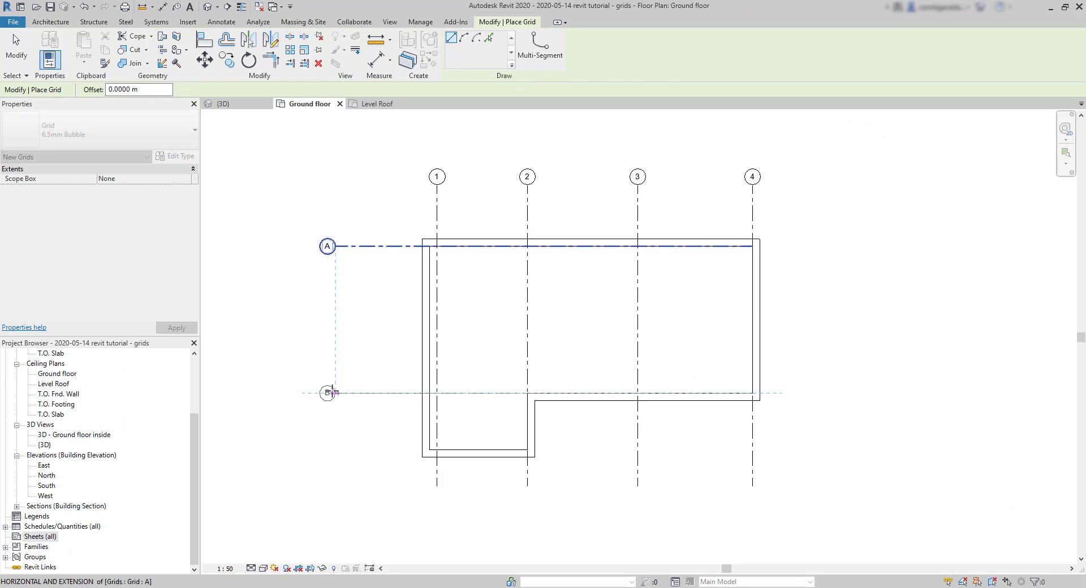
# Draw horizontal grid B along the inner face of the main block's bottom wall and grid C along the lower wing's bottom wall, aligned with A
pyautogui.click(335, 393)
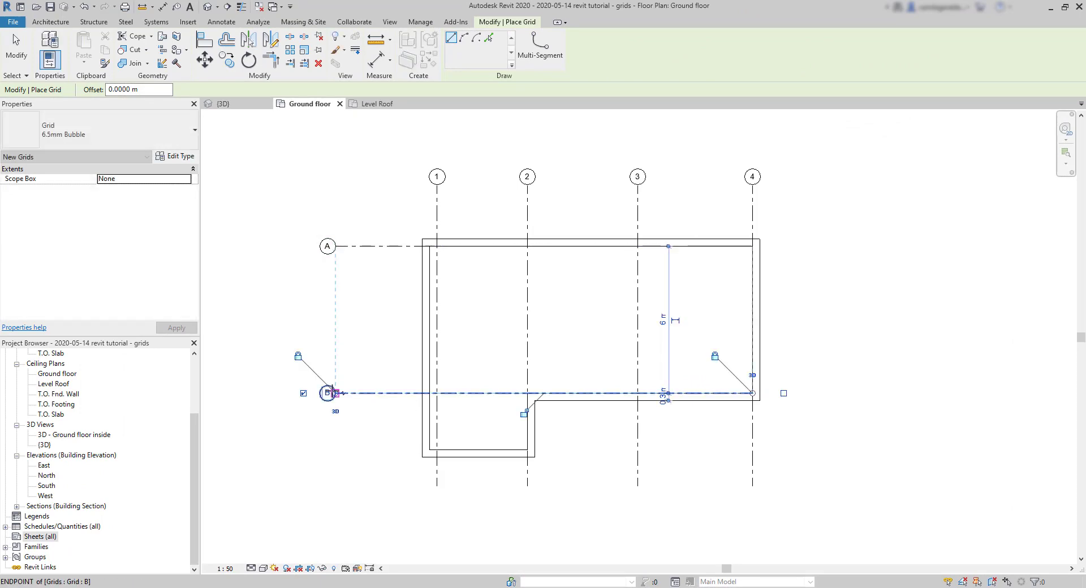
pyautogui.click(752, 456)
pyautogui.click(336, 456)
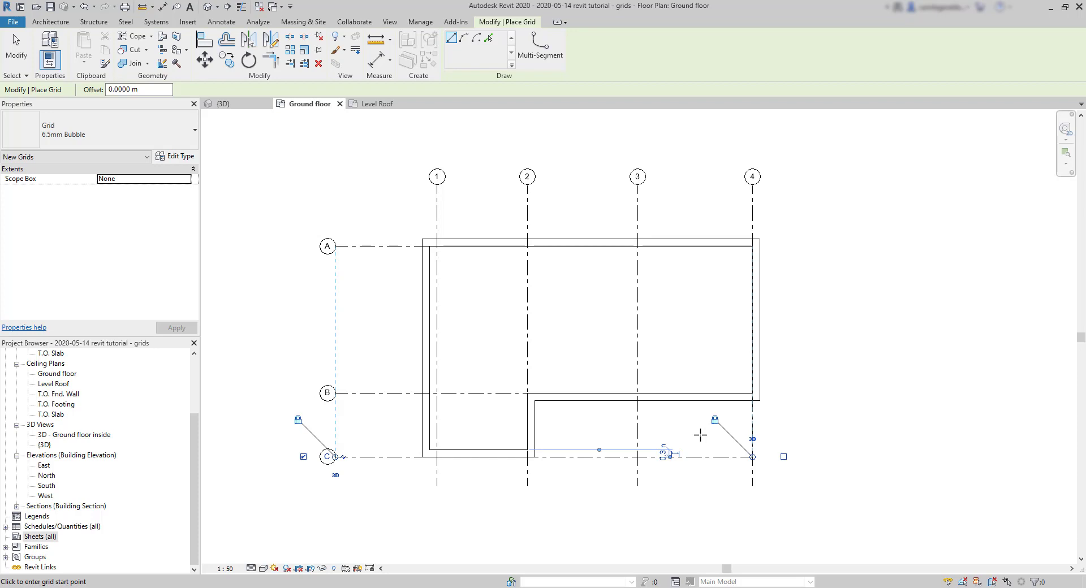
pyautogui.press('Escape')
# Move the aligned bubble ends of grids A, B and C closer to the building and extend their opposite ends beyond the right wall
pyautogui.scroll(-2, 368, 331)
pyautogui.click(351, 269)
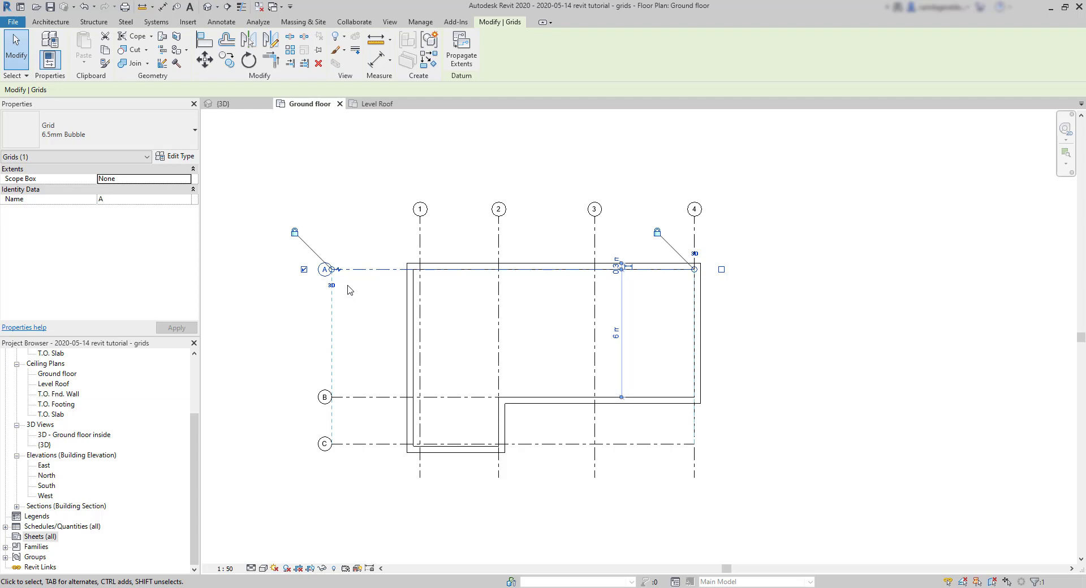
pyautogui.moveTo(332, 269); pyautogui.dragTo(293, 270)
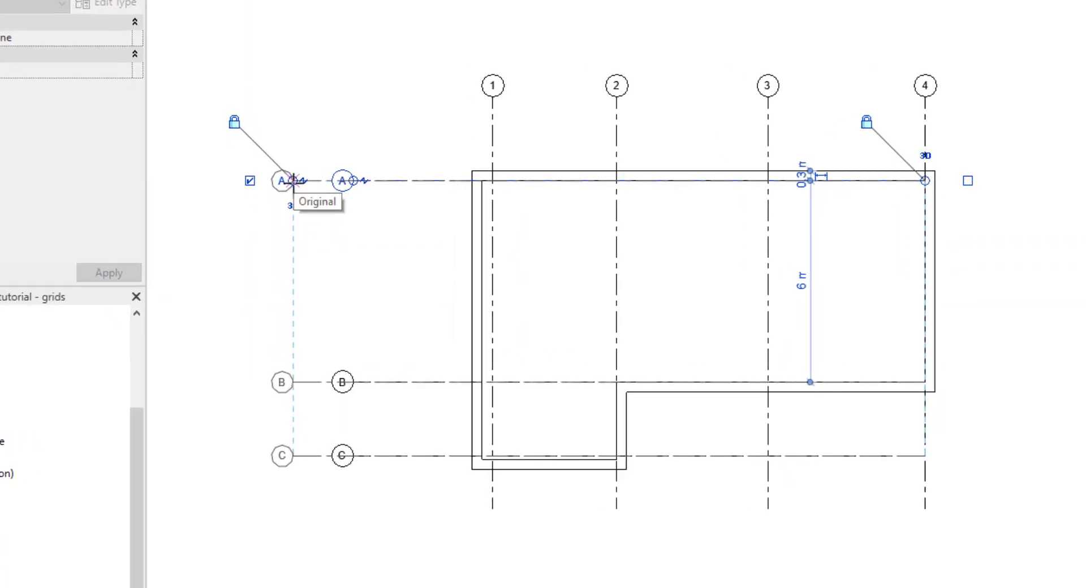
pyautogui.moveTo(293, 181); pyautogui.dragTo(342, 175)
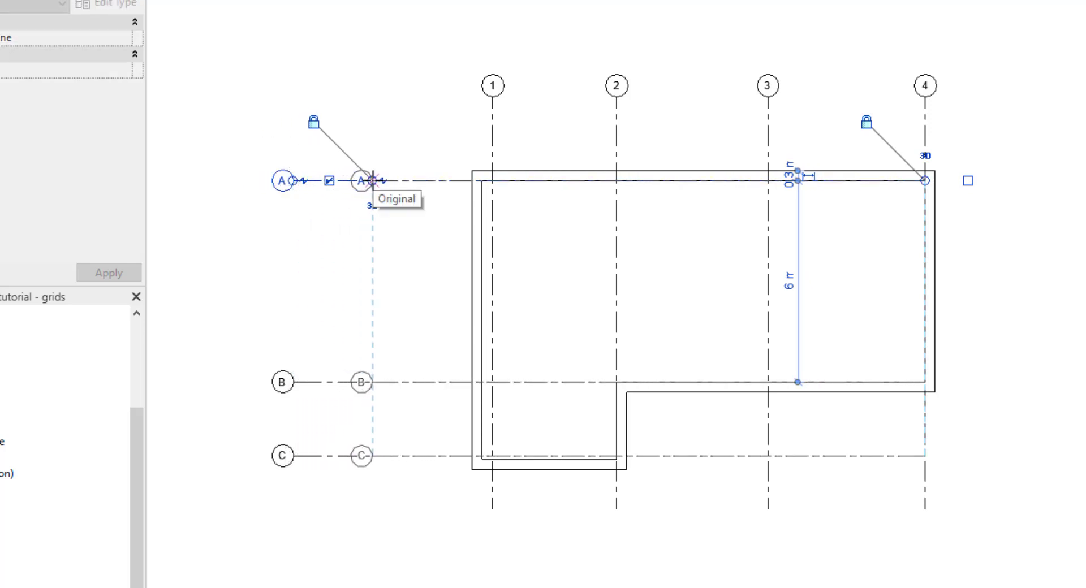
pyautogui.moveTo(372, 180); pyautogui.dragTo(372, 181)
pyautogui.moveTo(926, 181); pyautogui.dragTo(1057, 181)
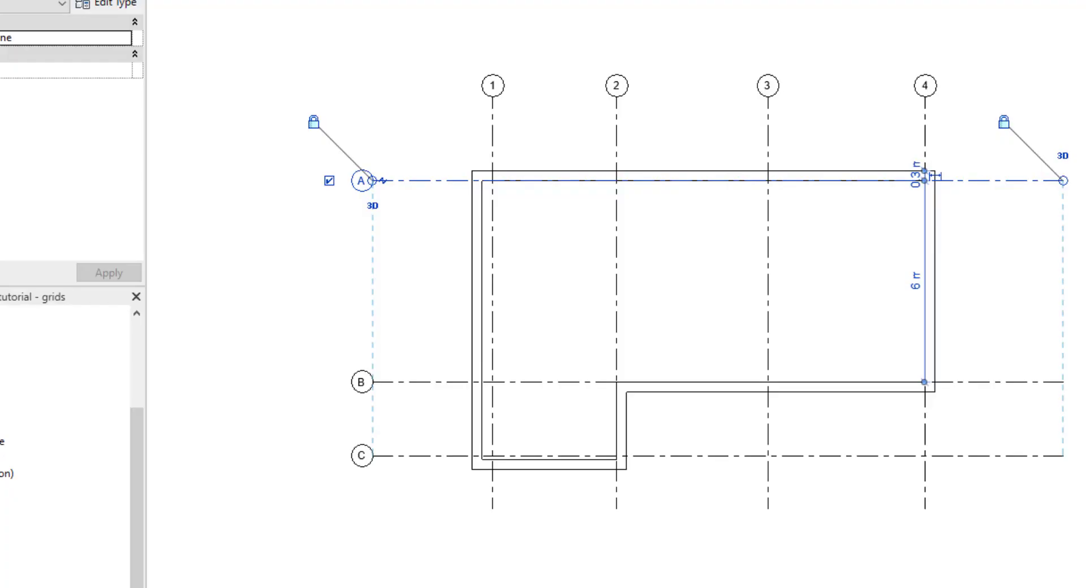
# Unlock grid 2's lower end from the shared alignment and extend it alone below the other vertical grids
pyautogui.click(617, 506)
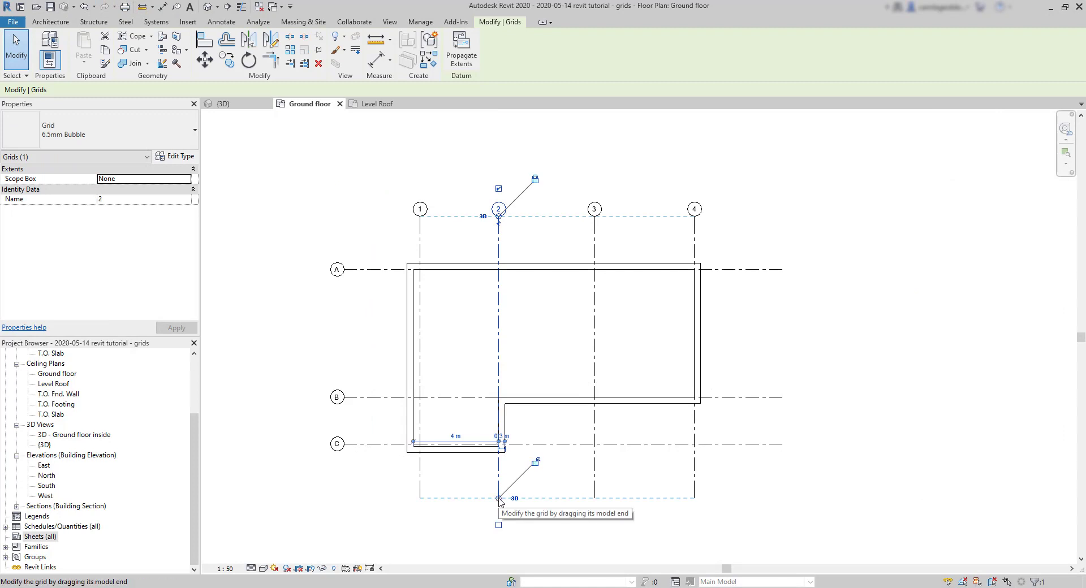
pyautogui.moveTo(498, 498); pyautogui.dragTo(498, 543)
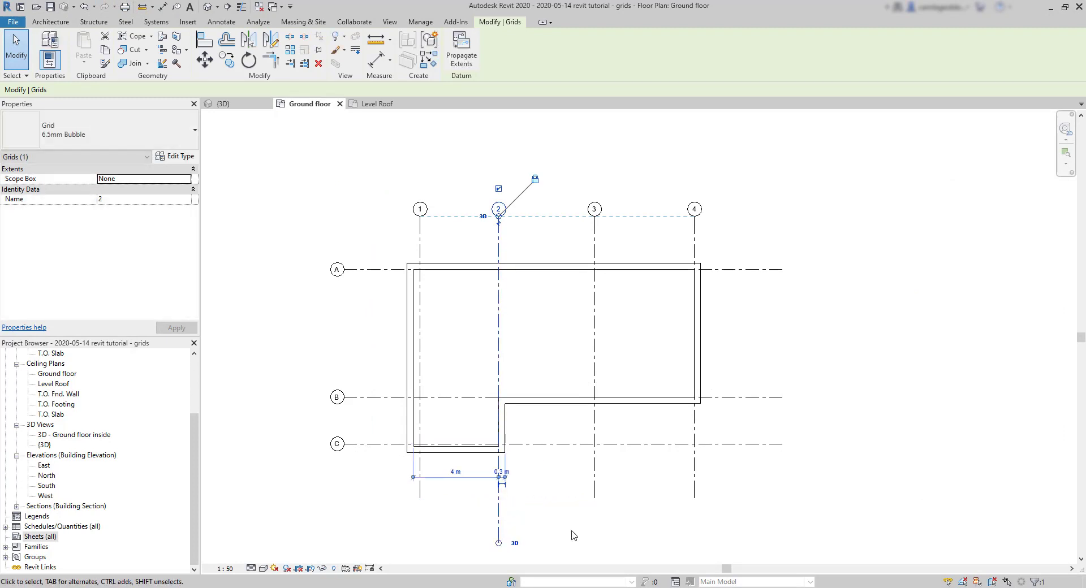
pyautogui.click(574, 534)
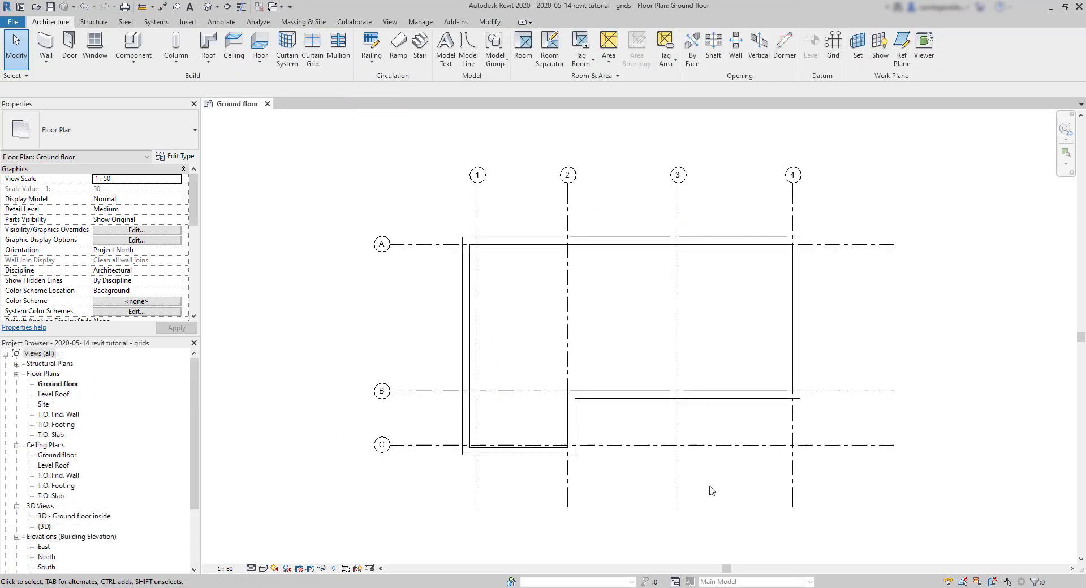
# Set the distance between grid 1 and the left wall's inner face to 0.5 m
pyautogui.click(478, 423)
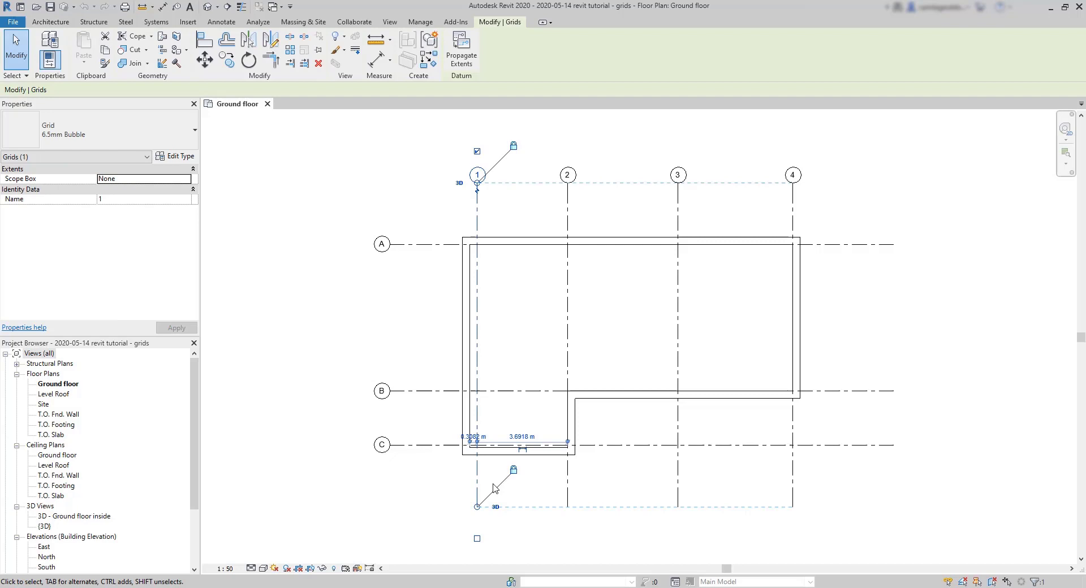
pyautogui.scroll(5, 489, 471)
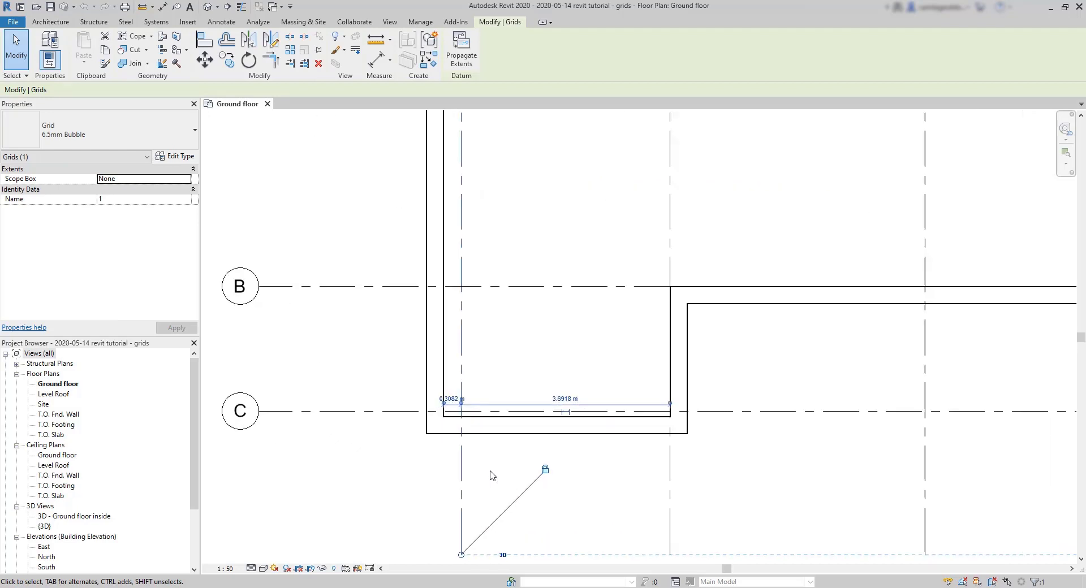
pyautogui.click(443, 390)
pyautogui.write('0.5')
pyautogui.press('Return')
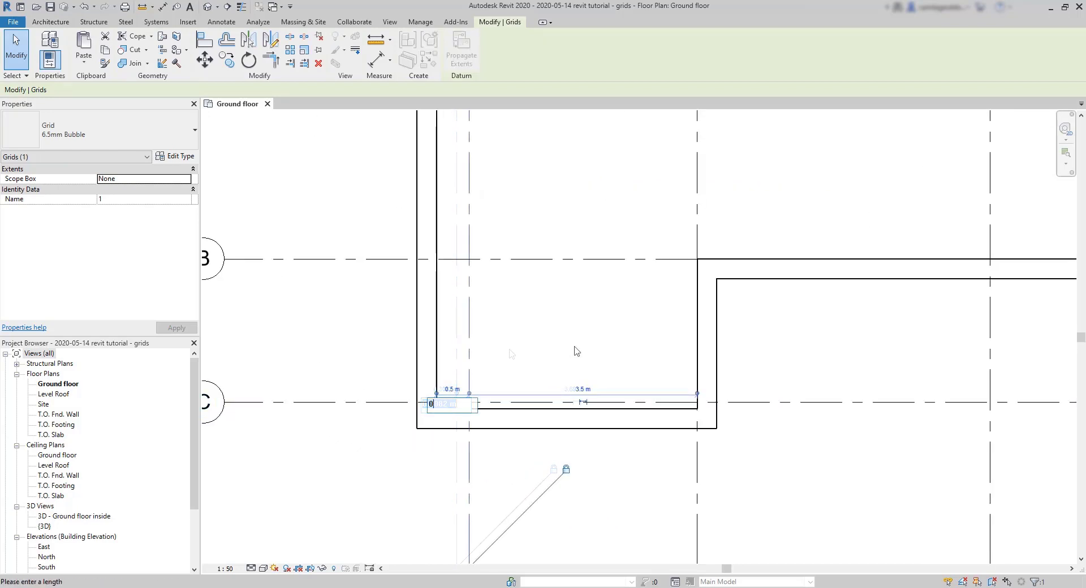
# Set grid 1 to 0.05 m from the left wall's inner face and grid C to 0.05 m from the lower wing's bottom wall face
pyautogui.write('0.05')
pyautogui.press('Return')
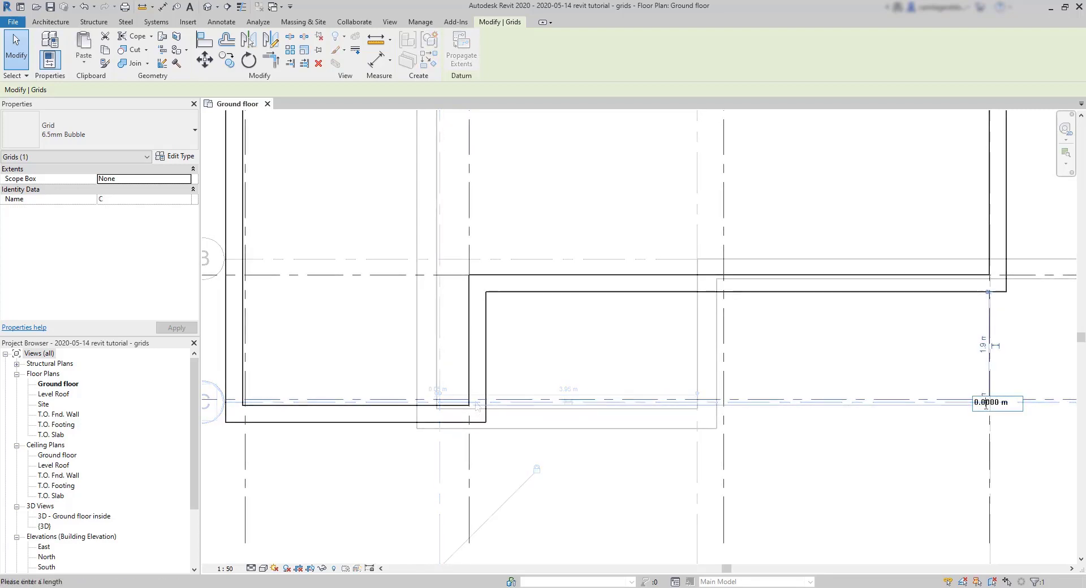
pyautogui.write('5')
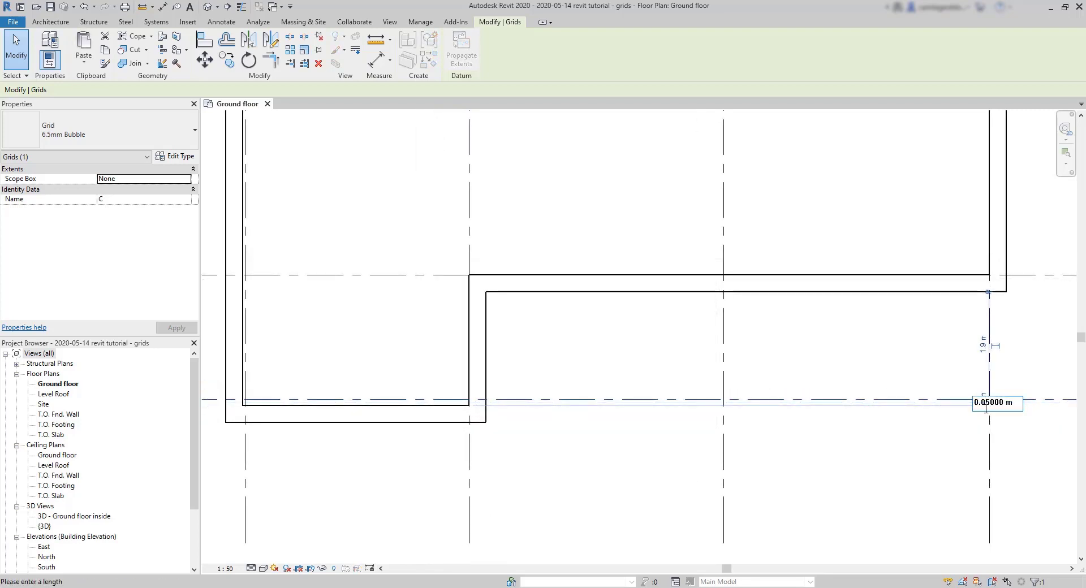
pyautogui.press('Return')
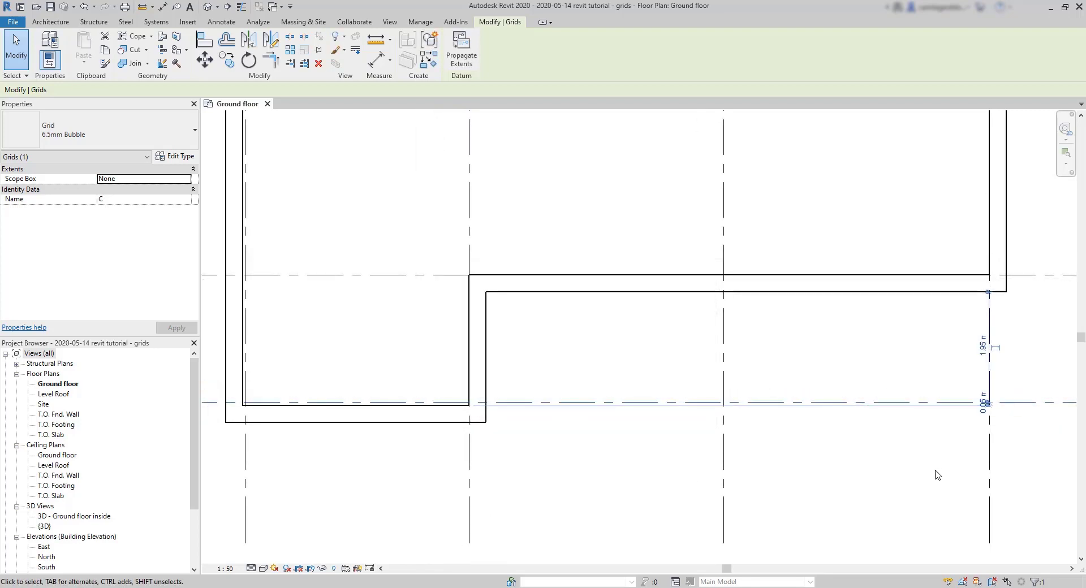
pyautogui.scroll(-1, 832, 439)
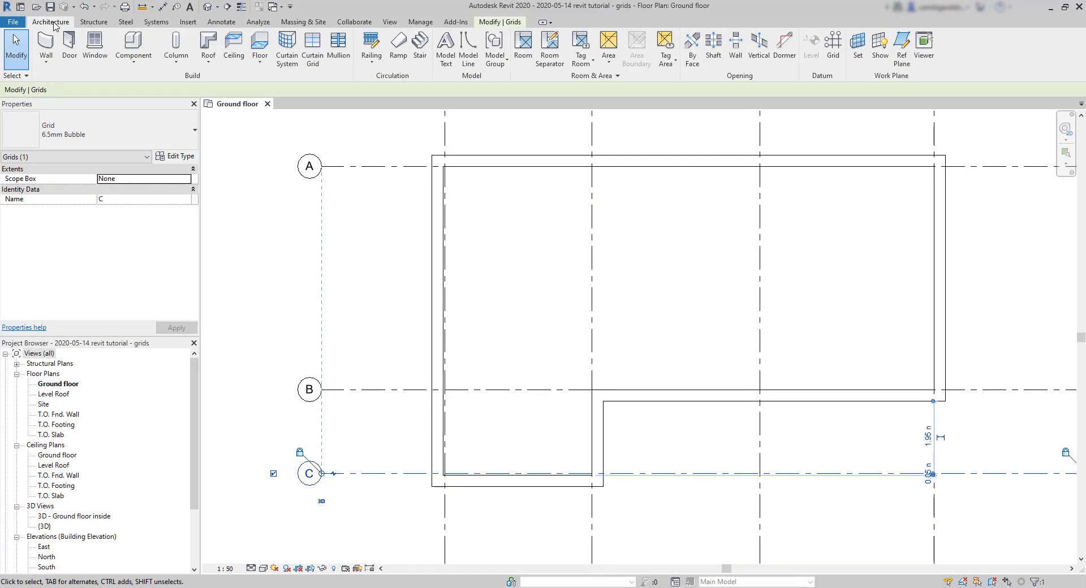
# Place architectural M_Rectangular Column 457 x 475mm columns where grids 2, 3 and 4 cross grids A and B
pyautogui.click(176, 65)
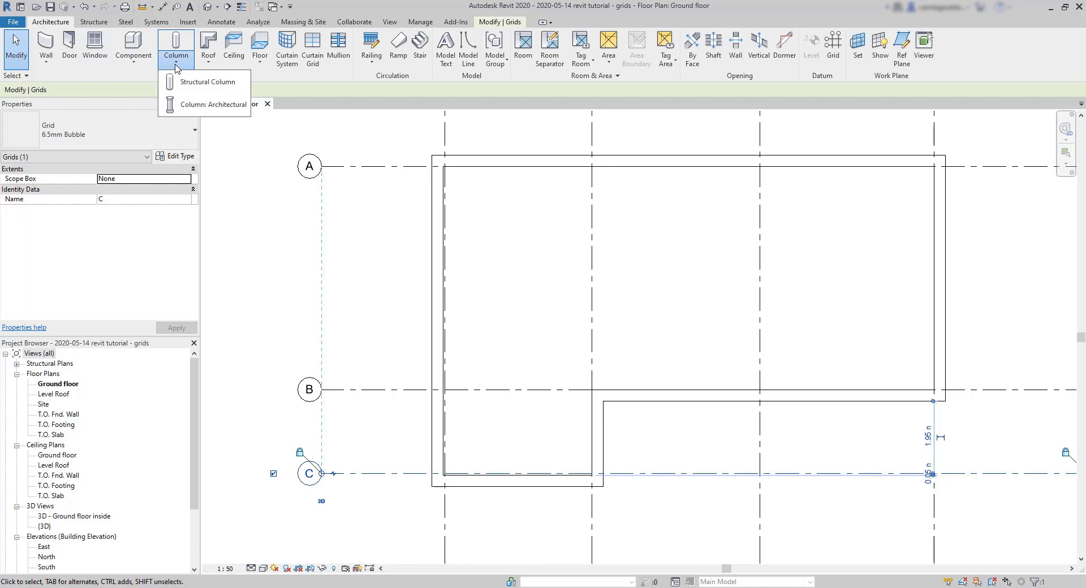
pyautogui.click(189, 106)
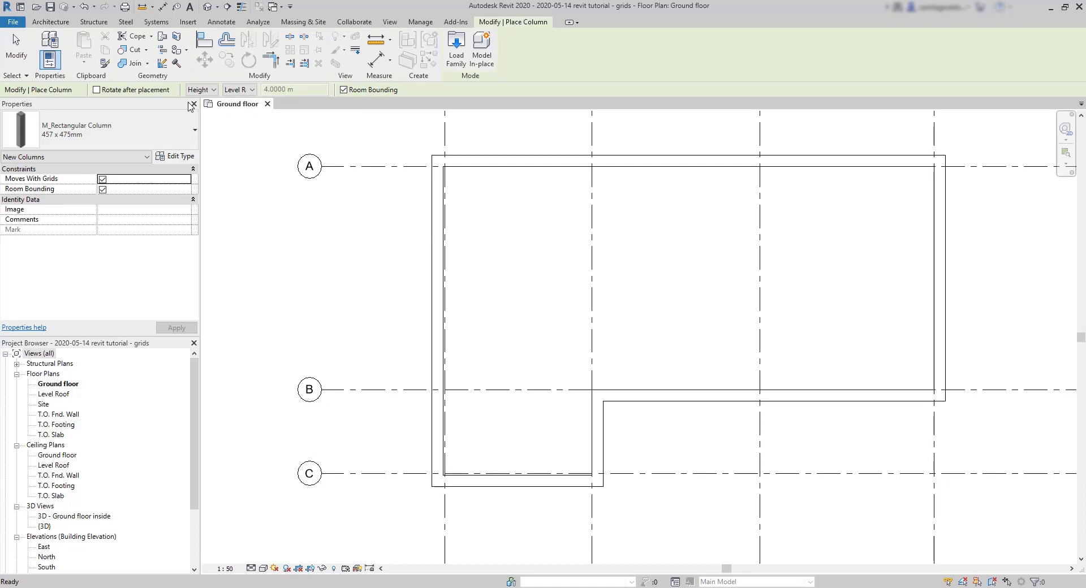
pyautogui.click(183, 138)
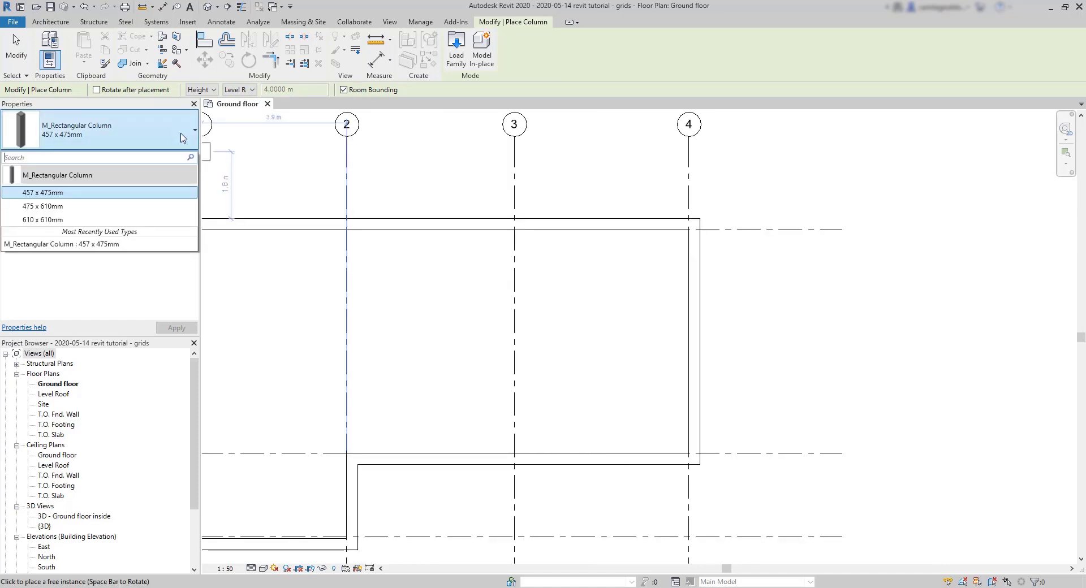
pyautogui.click(167, 193)
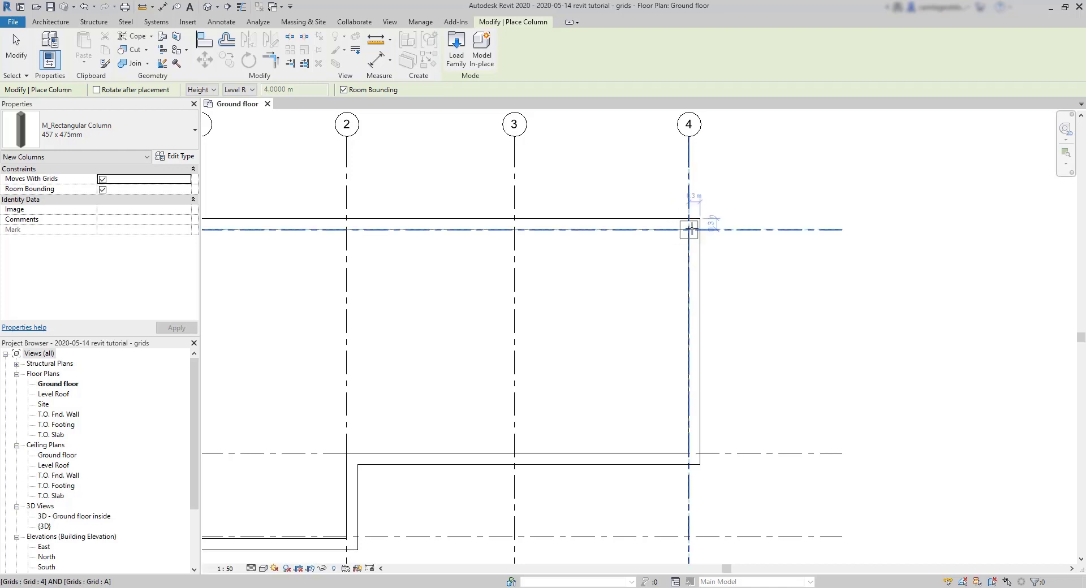
pyautogui.click(689, 230)
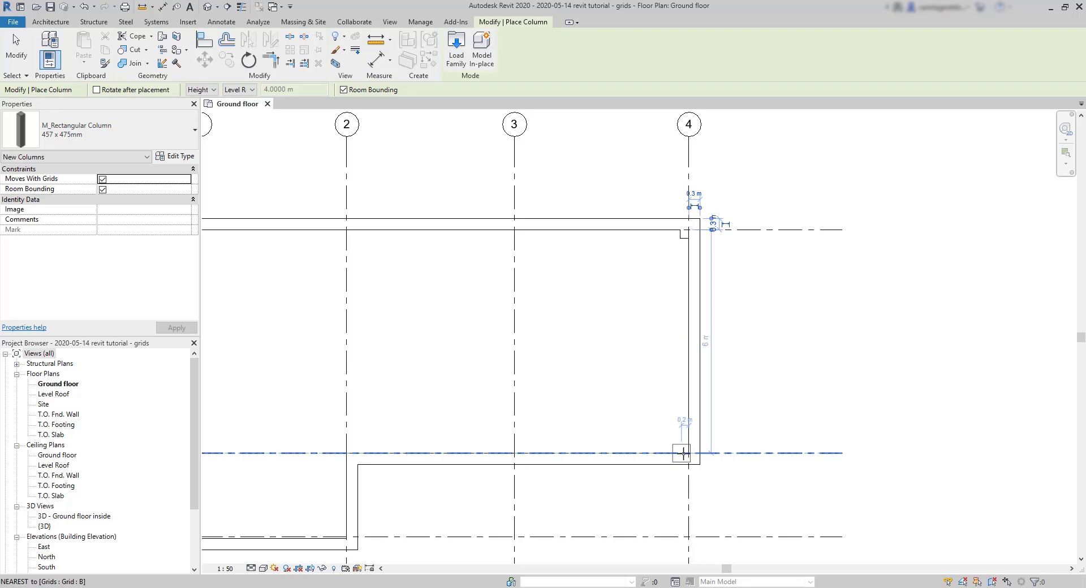
pyautogui.click(513, 454)
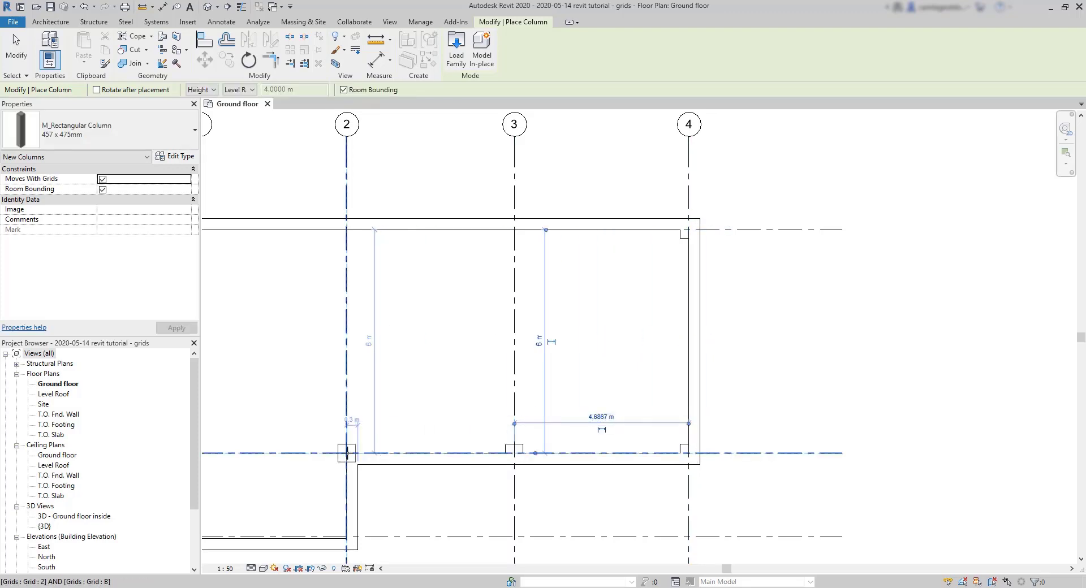
pyautogui.click(347, 453)
pyautogui.click(348, 230)
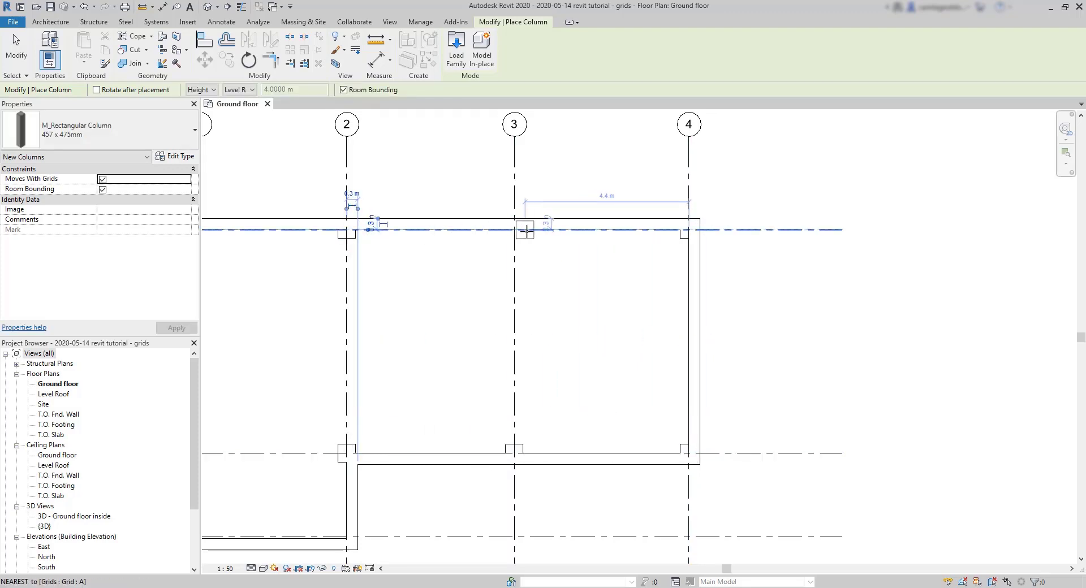
pyautogui.click(514, 230)
# Place the same rectangular columns at grid 1's intersections with A, B and C and at grids 2 and C, and end placement
pyautogui.scroll(-2, 651, 246)
pyautogui.click(352, 235)
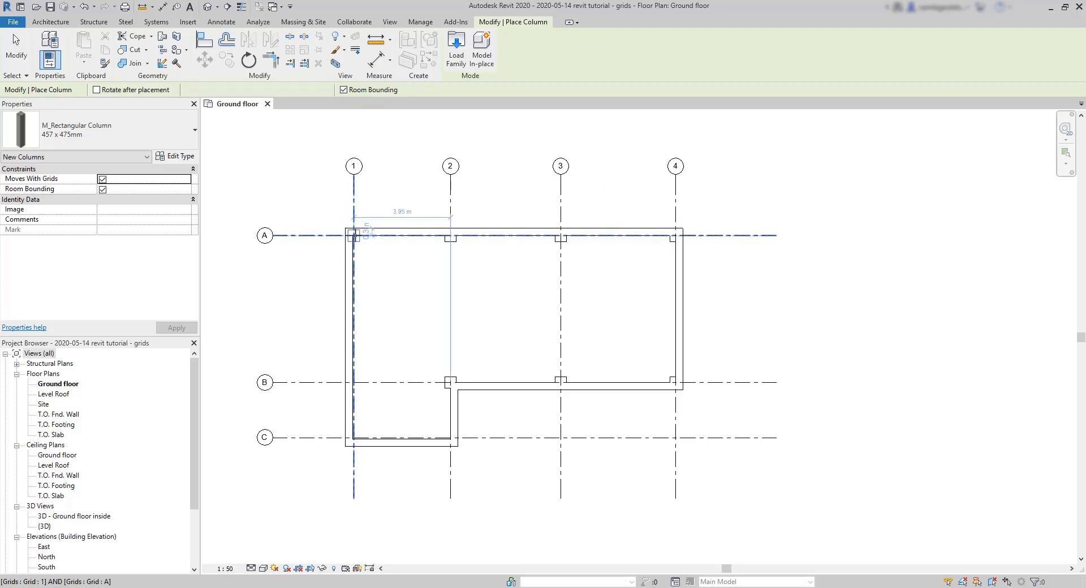
pyautogui.click(353, 383)
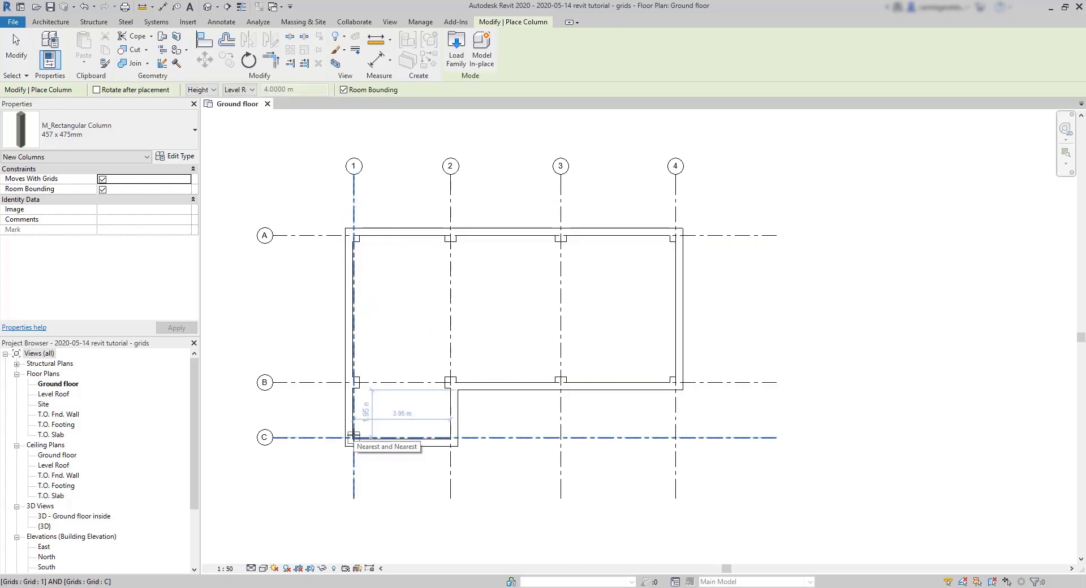
pyautogui.click(354, 437)
pyautogui.click(450, 437)
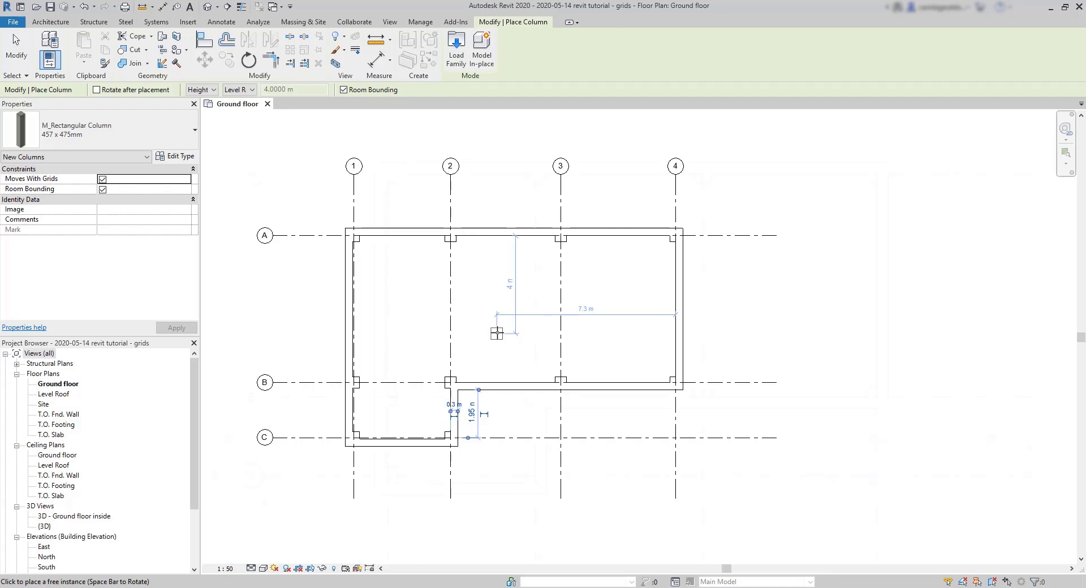
pyautogui.press('Escape')
pyautogui.press('Escape')
# Try moving grid C with its attached columns toward grid B and undo the move
pyautogui.scroll(3, 288, 359)
pyautogui.click(833, 477)
pyautogui.moveTo(833, 477); pyautogui.dragTo(836, 447)
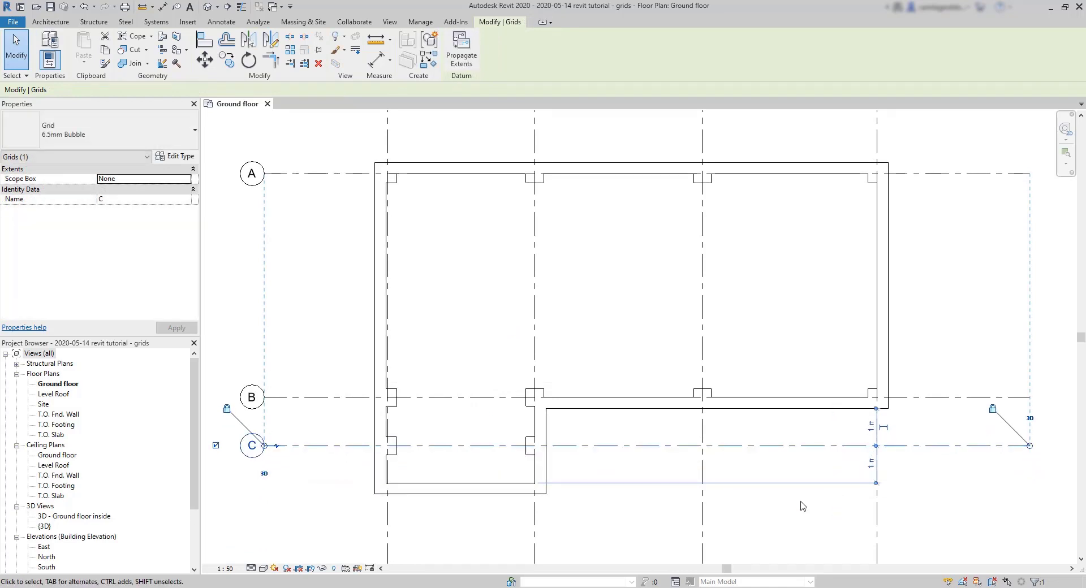
pyautogui.hotkey('ctrl', 'z')
# Try moving grid 3 with its attached columns toward grid 4, to about 3.29 m from it
pyautogui.click(701, 358)
pyautogui.moveTo(700, 359); pyautogui.dragTo(752, 366)
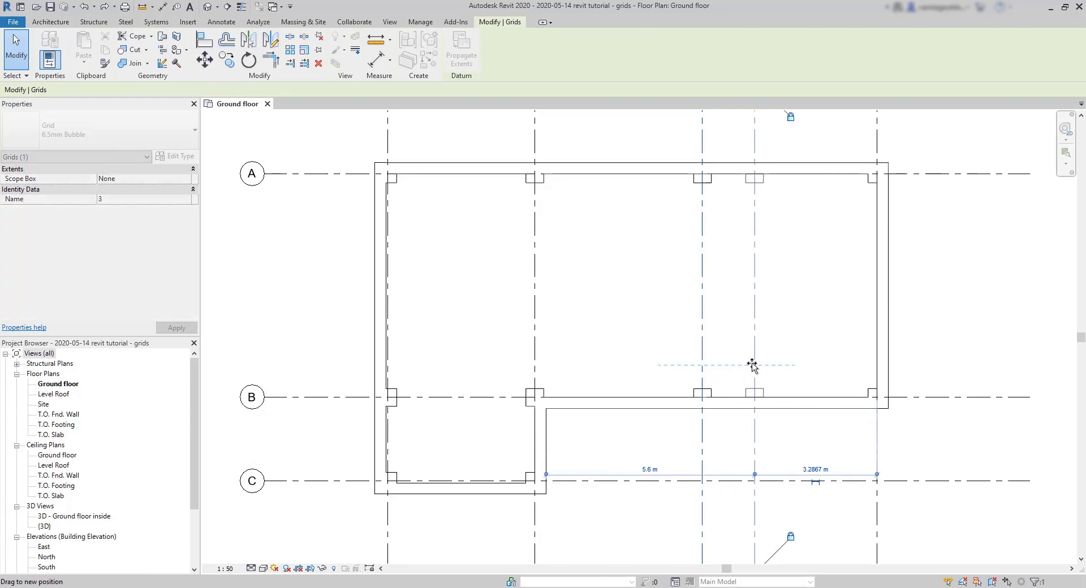
pyautogui.click(836, 376)
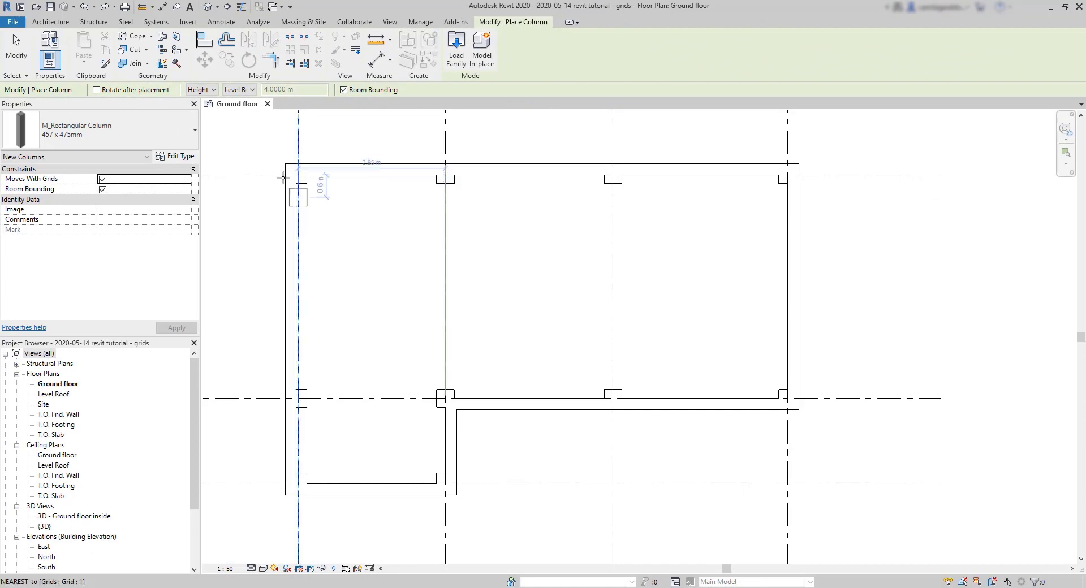
# Examine the level choices and the Height or Depth option for placing architectural columns
pyautogui.click(243, 93)
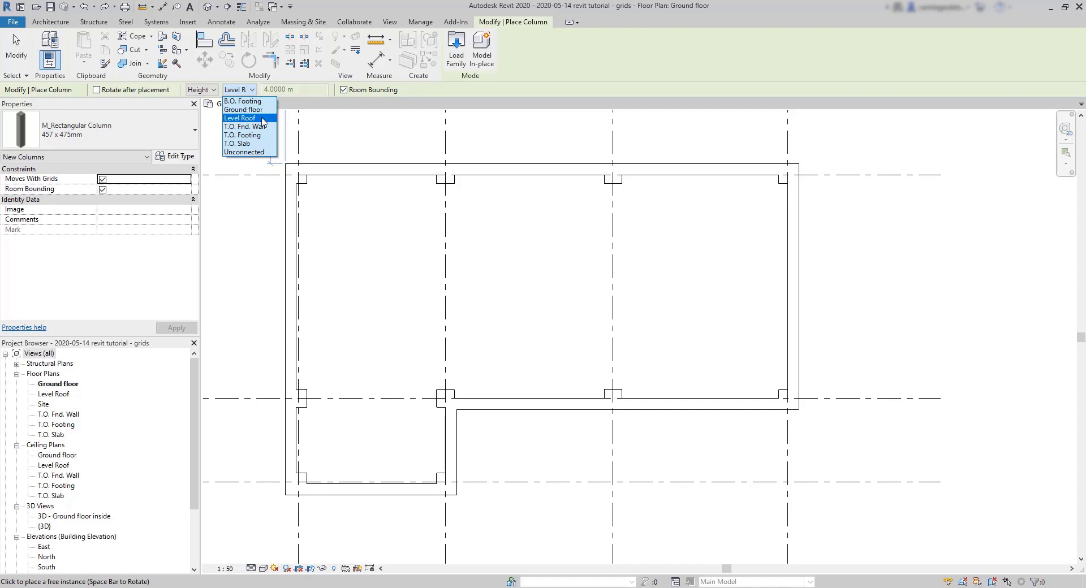
pyautogui.click(207, 94)
pyautogui.click(207, 92)
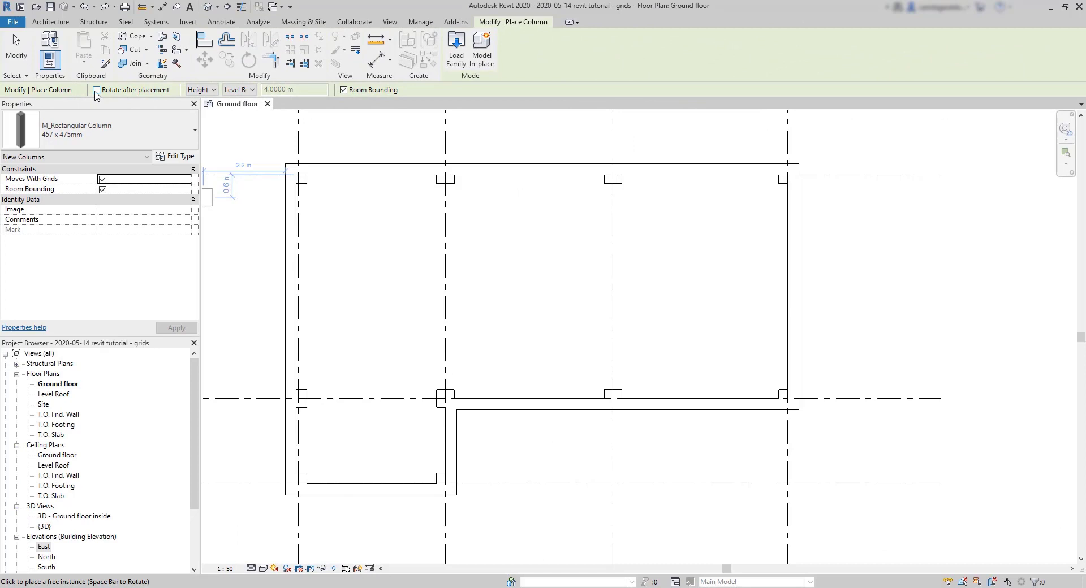
# Enable rotation after placement and try a rotated rectangular column on grid 2 between grids A and B
pyautogui.click(96, 90)
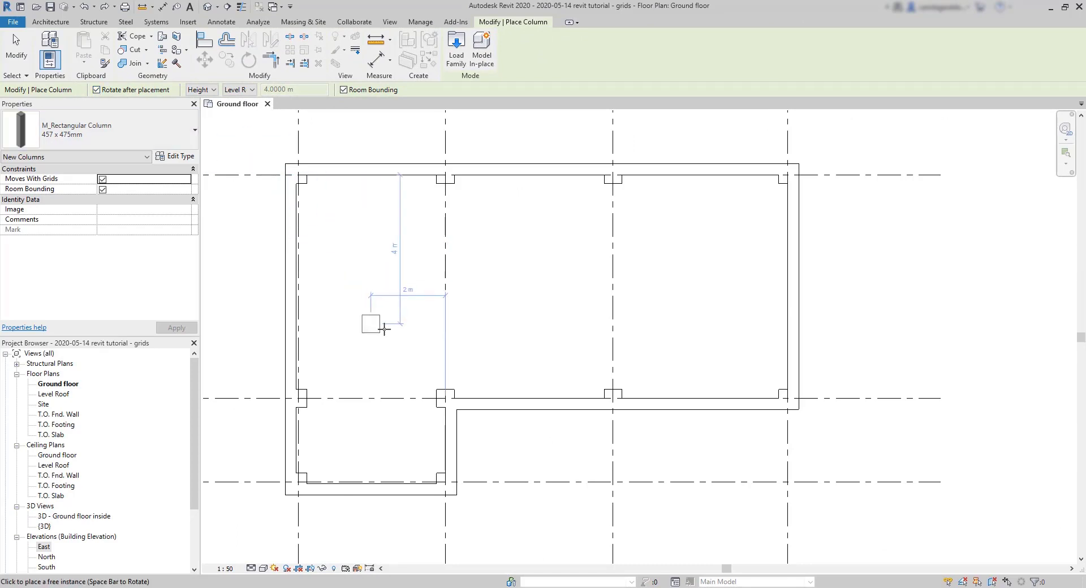
pyautogui.click(445, 287)
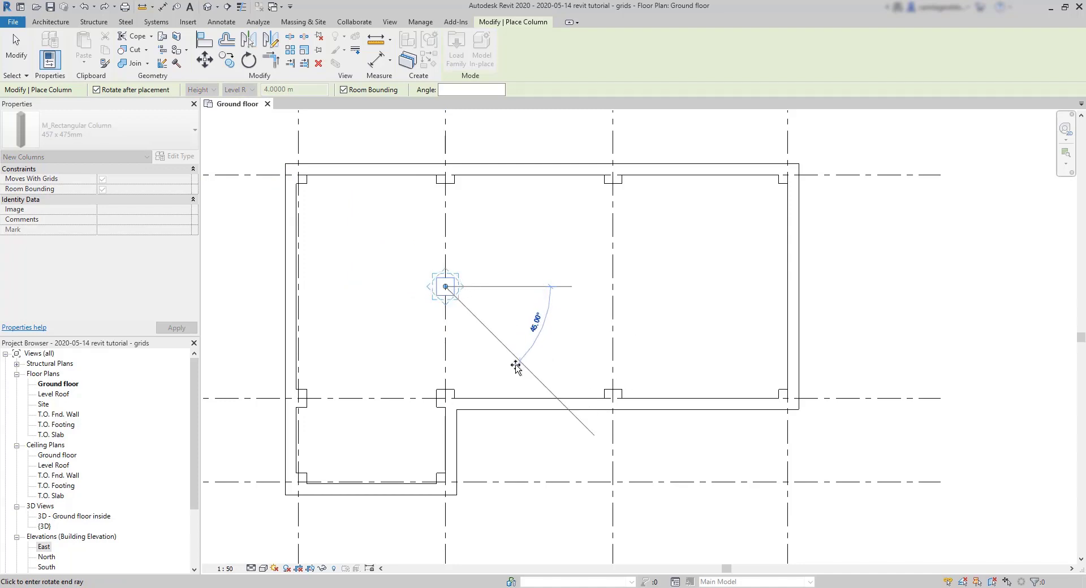
pyautogui.click(376, 333)
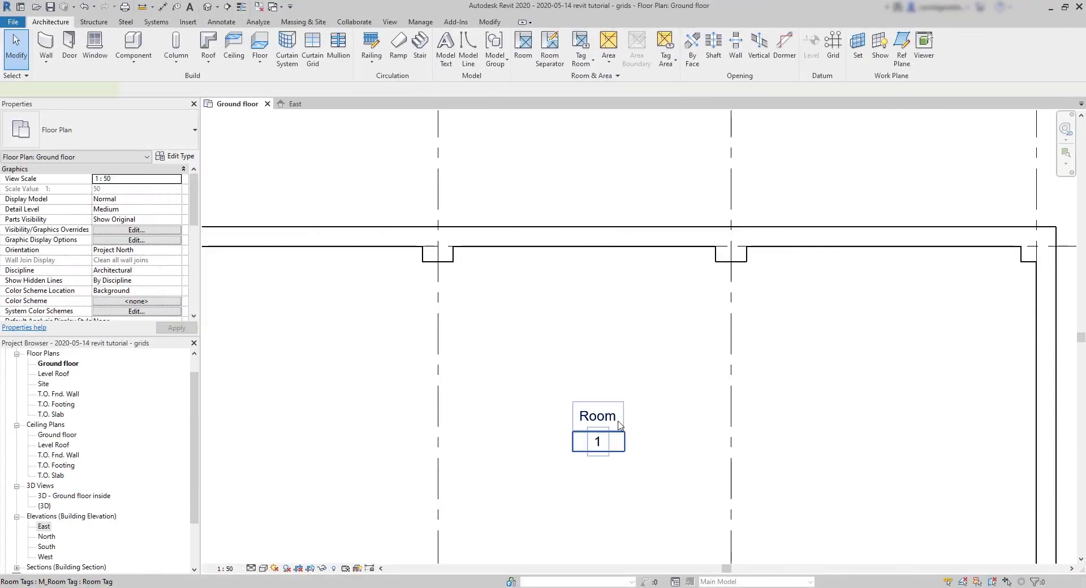
pyautogui.click(656, 385)
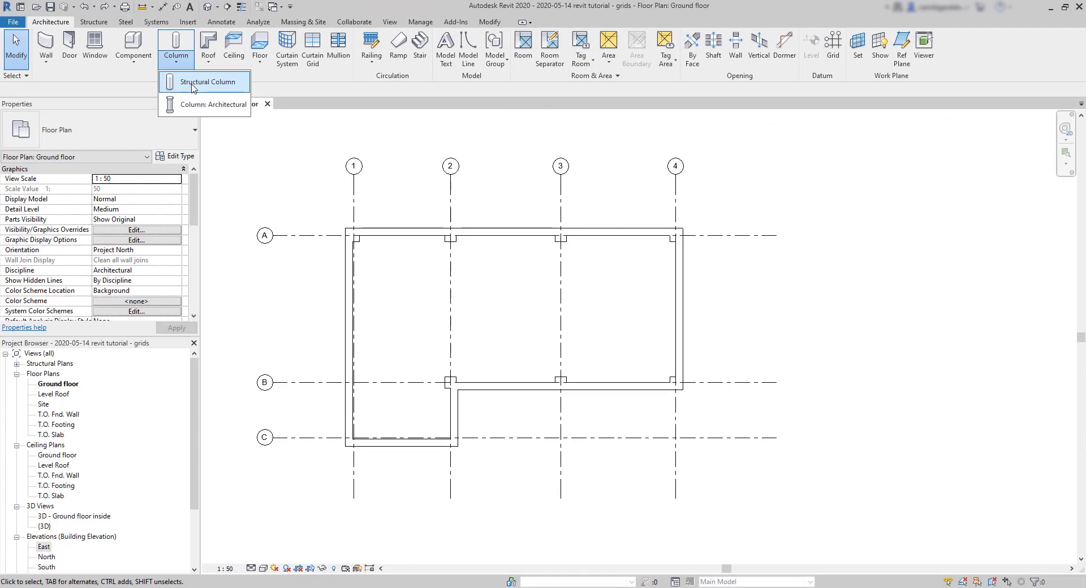
# Place a UC-Universal Columns-Column UC305x305x97 structural column at the intersection of grids 1 and A
pyautogui.click(193, 84)
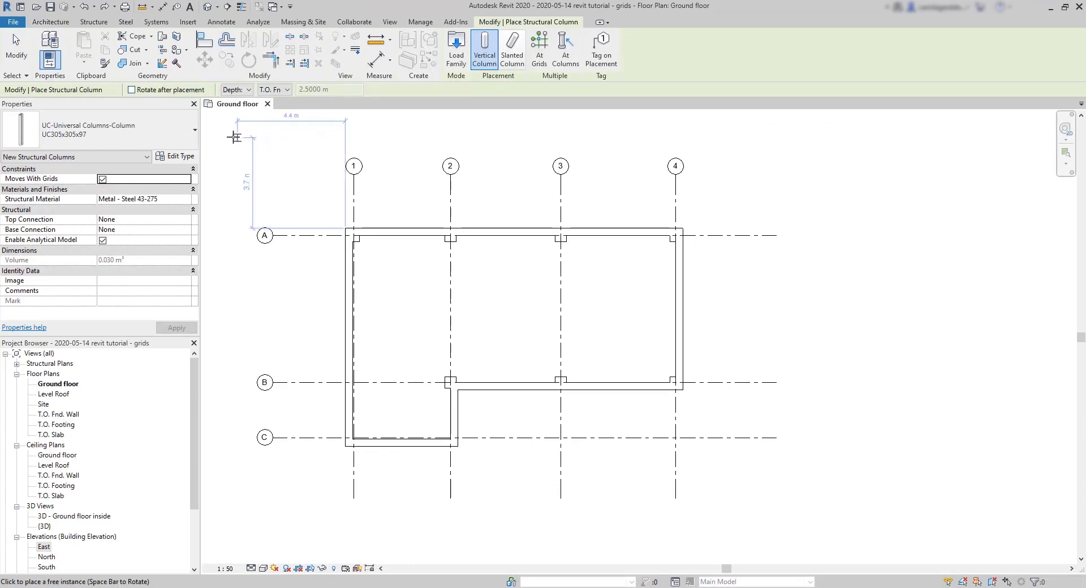
pyautogui.click(194, 132)
pyautogui.click(194, 134)
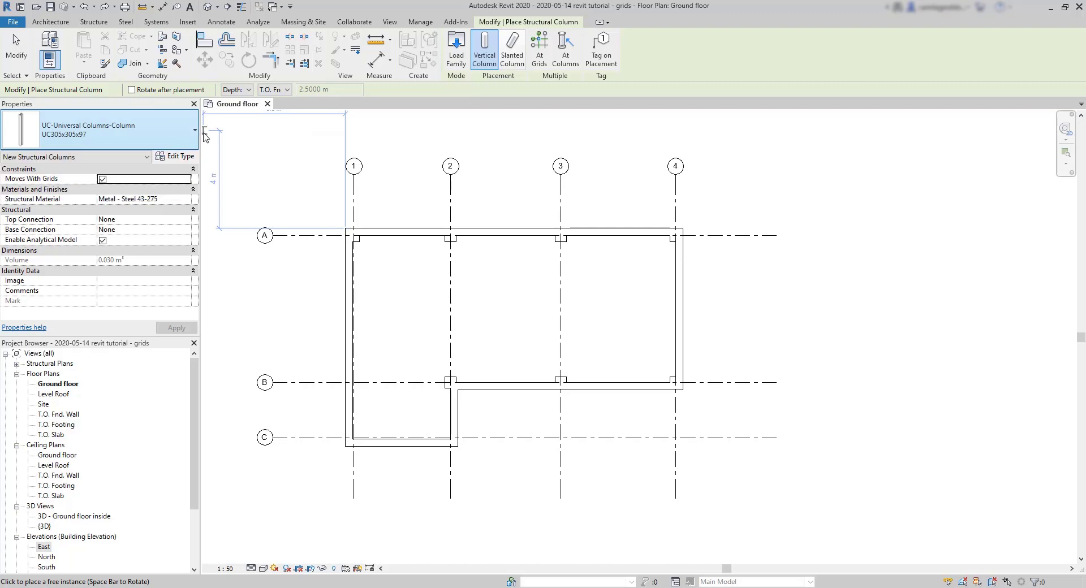
pyautogui.scroll(4, 331, 227)
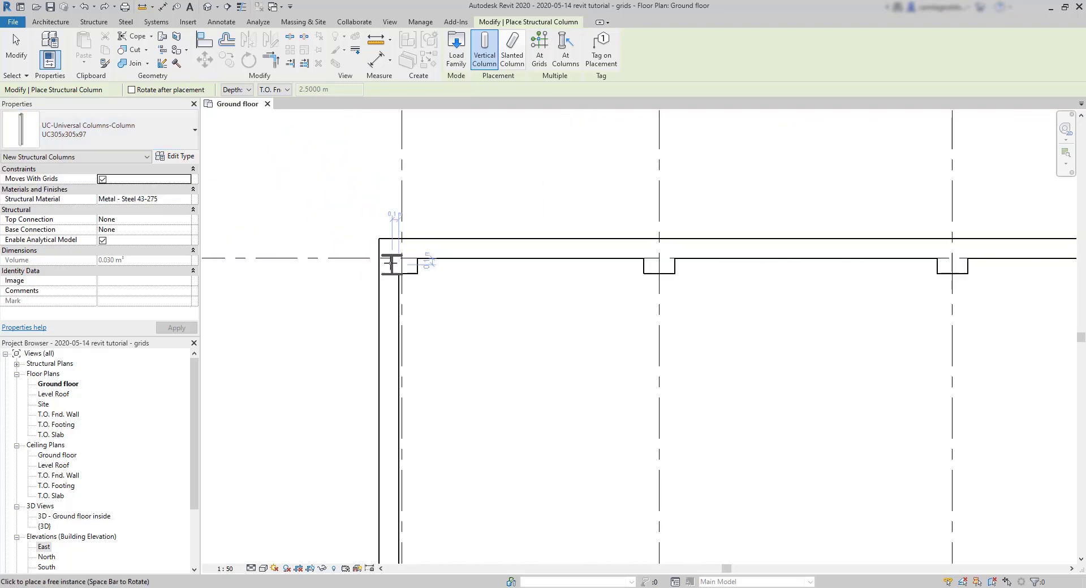
pyautogui.click(403, 258)
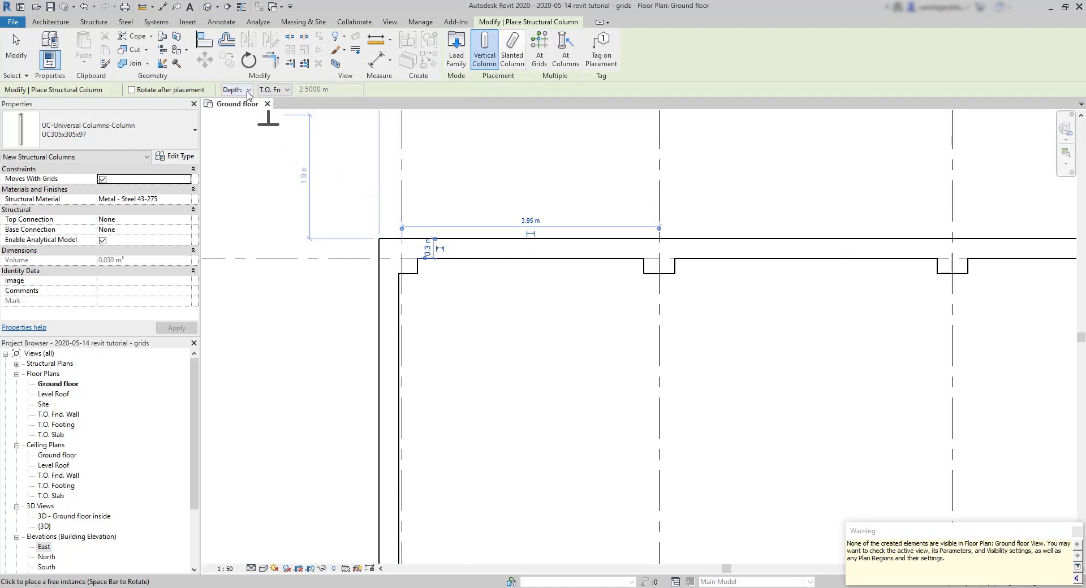
# Keep the structural column placement option at Depth and examine the column's vertical extent at grid A in the East elevation
pyautogui.click(248, 90)
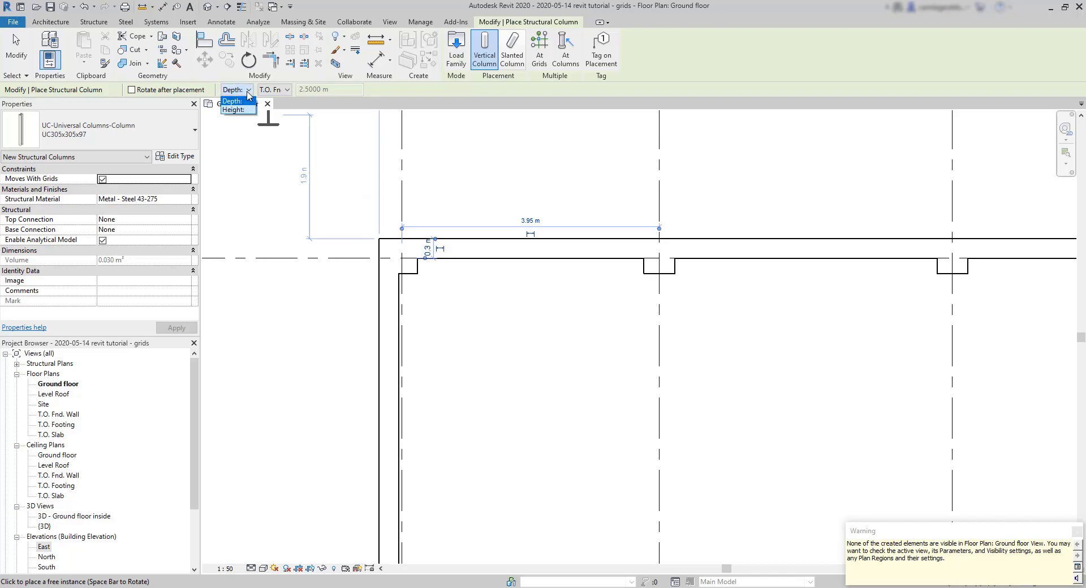
pyautogui.click(237, 101)
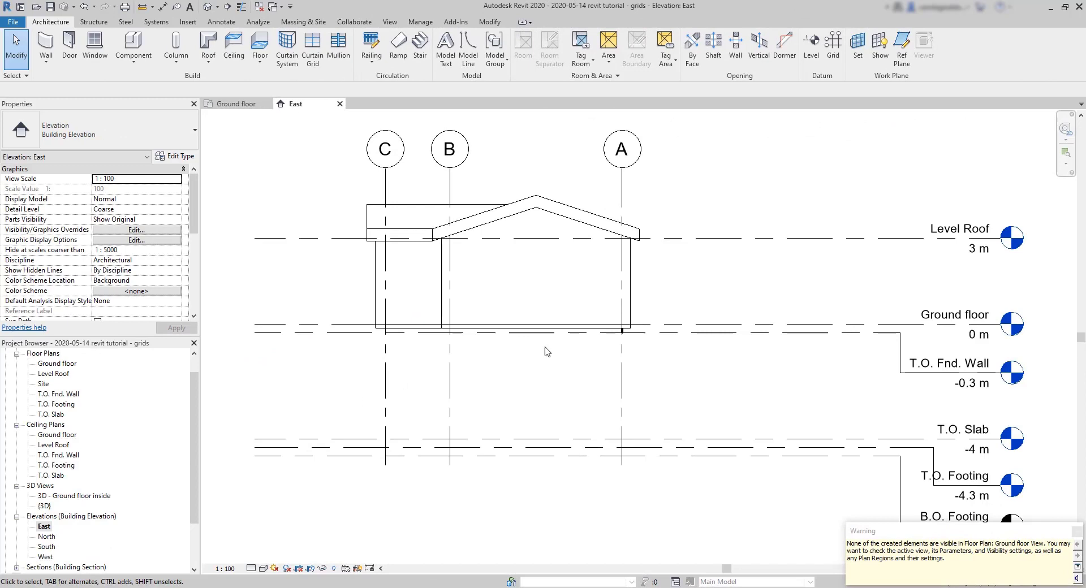
pyautogui.scroll(6, 623, 331)
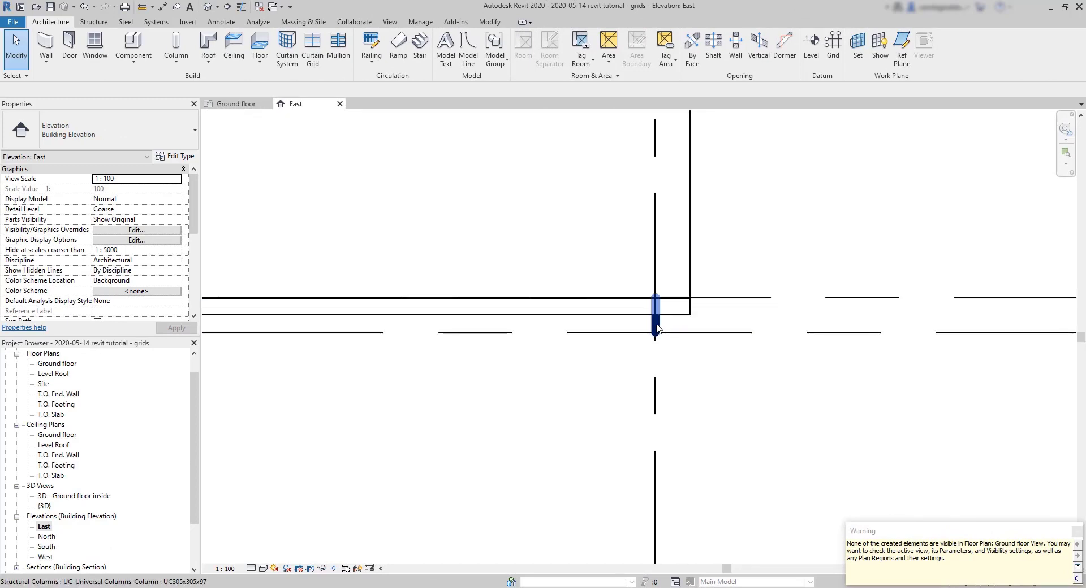
pyautogui.scroll(-2, 658, 329)
pyautogui.scroll(-2, 656, 327)
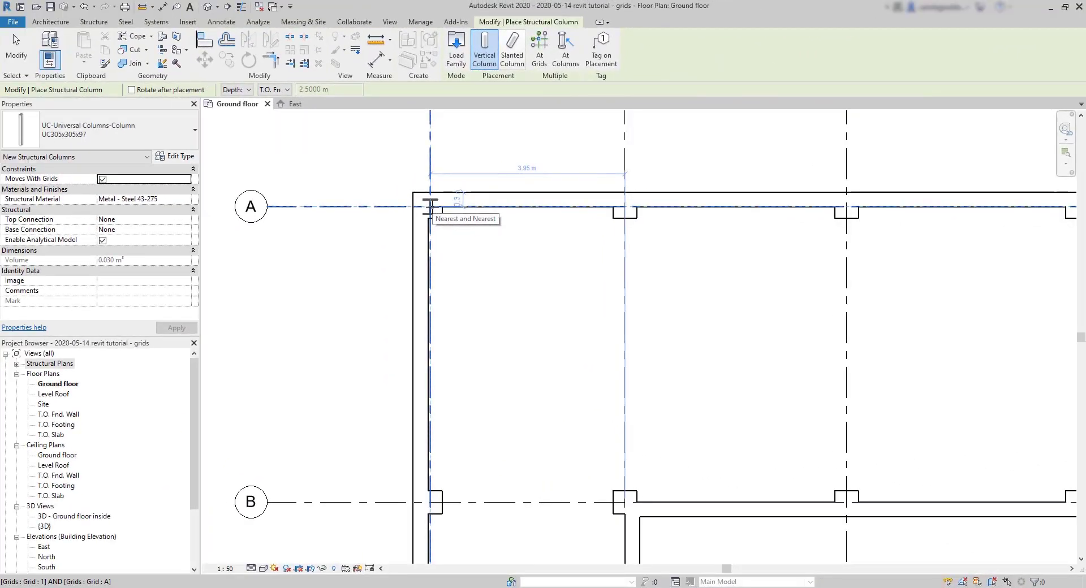
# Place a UC305x305x97 structural column at grids 1 and A on the Ground floor plan and dismiss the visibility warning
pyautogui.click(430, 207)
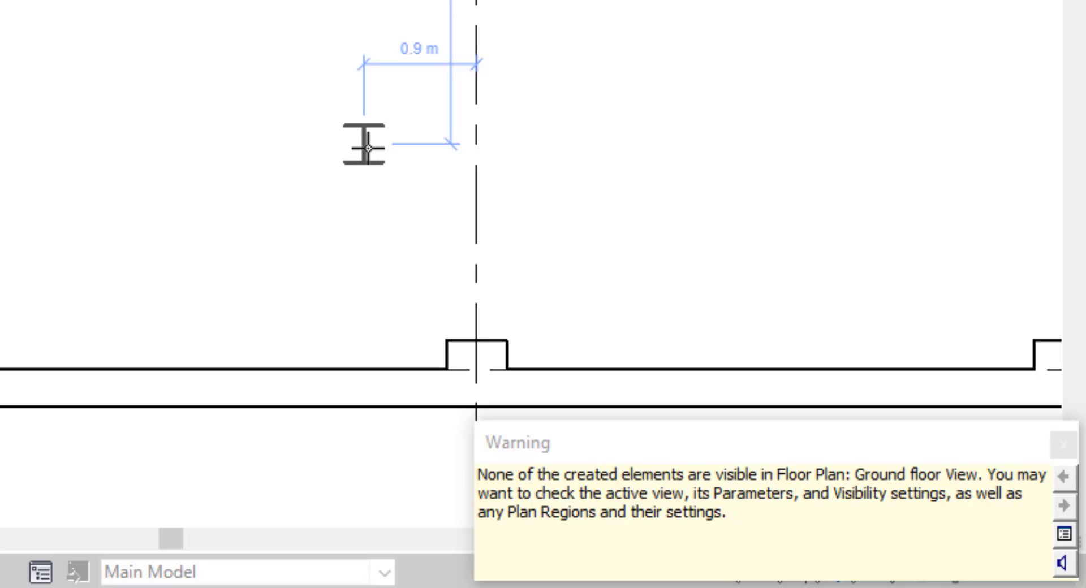
pyautogui.click(1063, 444)
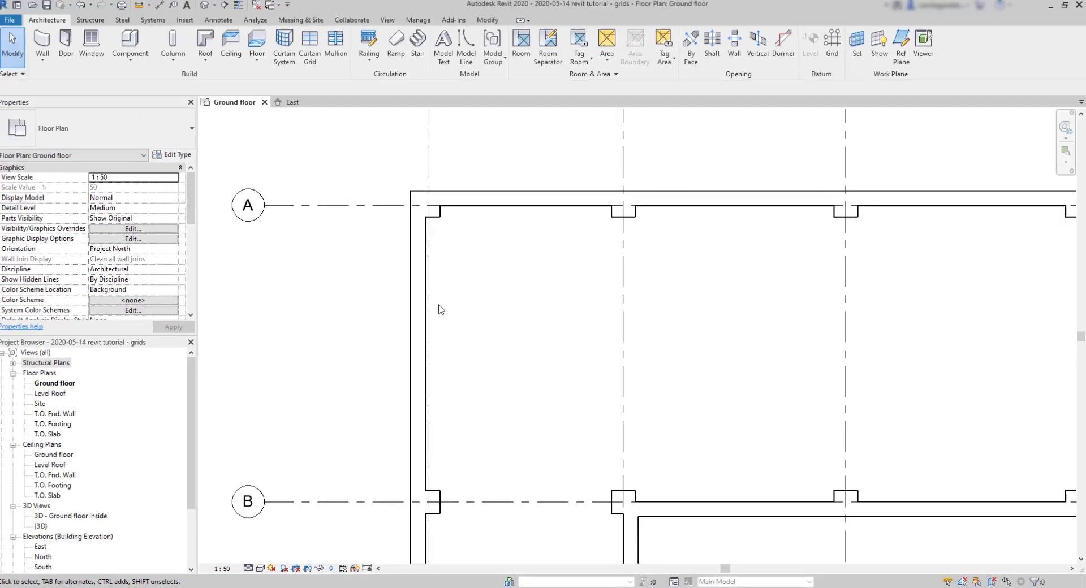
# Set the Ground floor plan's underlay base level to T.O. Fnd. Wall and apply the change
pyautogui.moveTo(191, 195); pyautogui.dragTo(201, 237)
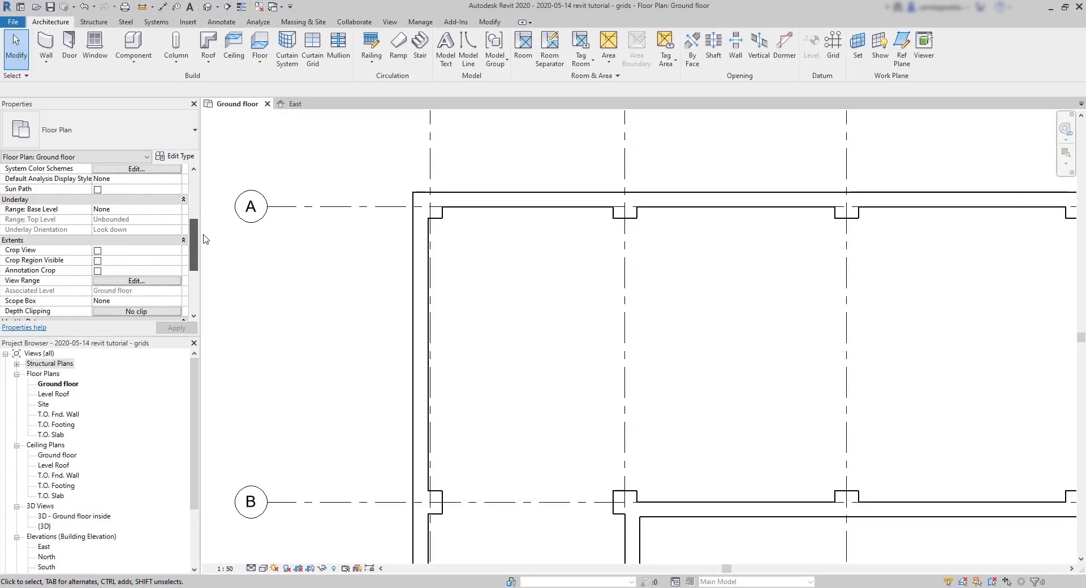
pyautogui.click(179, 210)
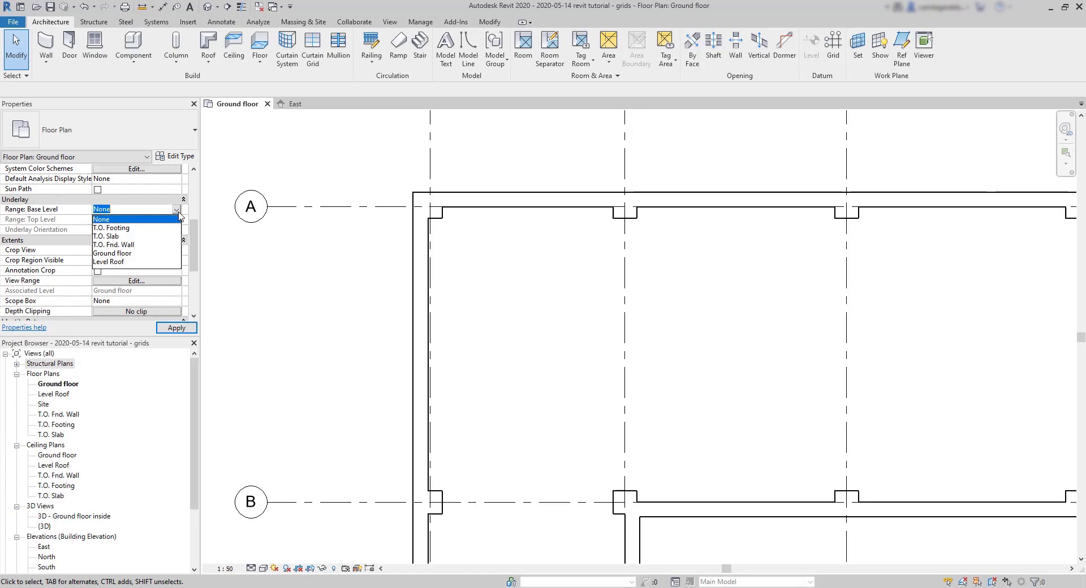
pyautogui.click(126, 245)
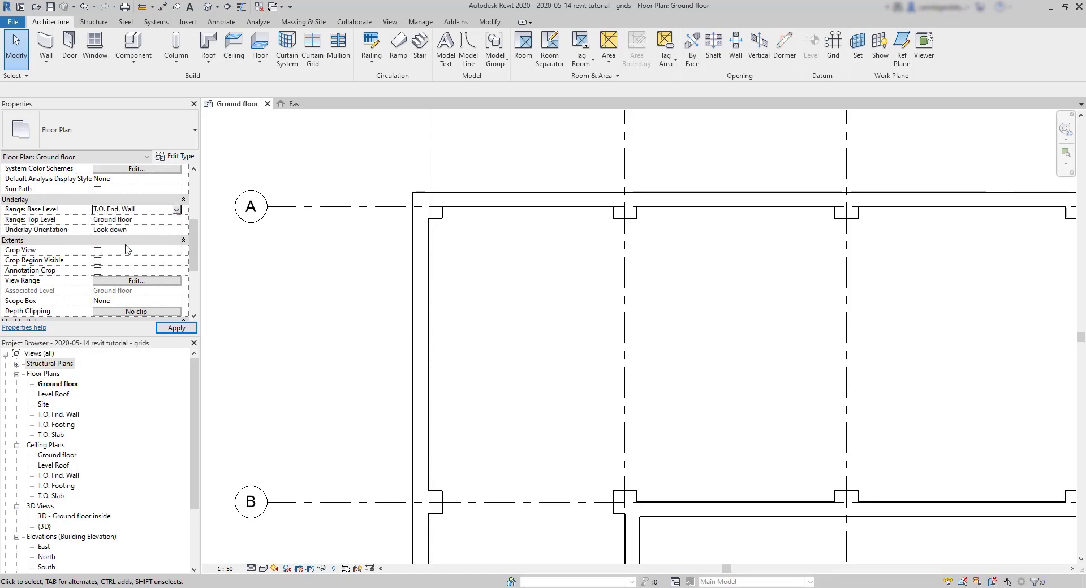
pyautogui.click(173, 329)
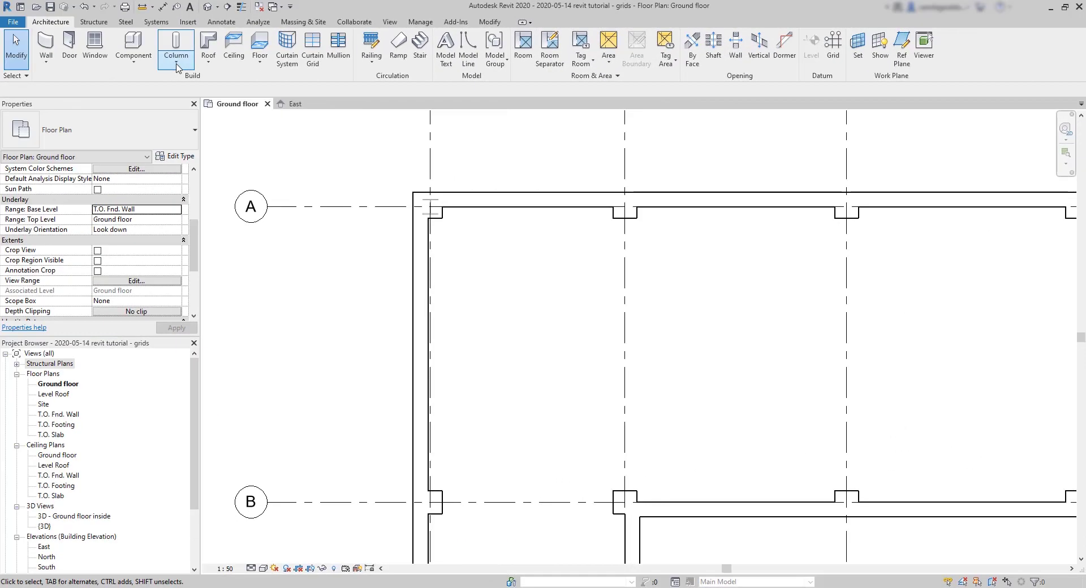
# Place UC305x305x97 structural columns inside all the architectural columns of the Ground floor plan using At Columns
pyautogui.click(176, 63)
pyautogui.click(196, 81)
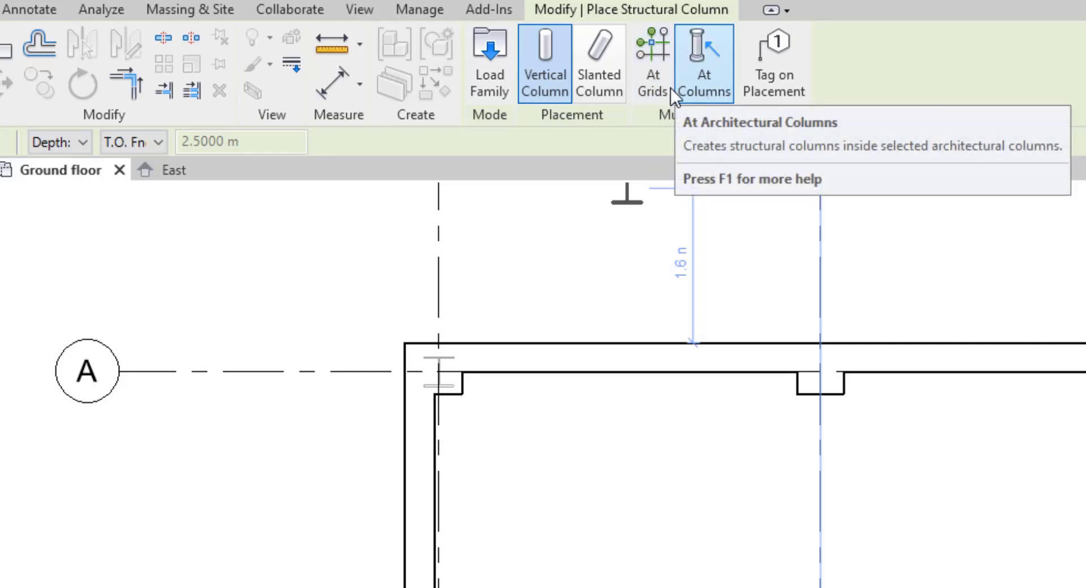
pyautogui.scroll(-3, 635, 223)
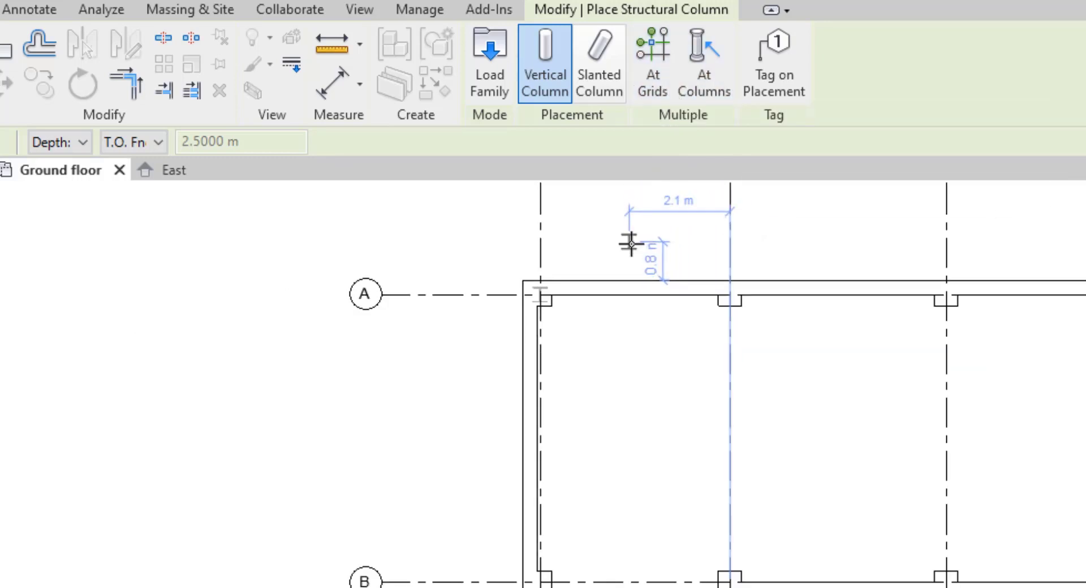
pyautogui.click(706, 66)
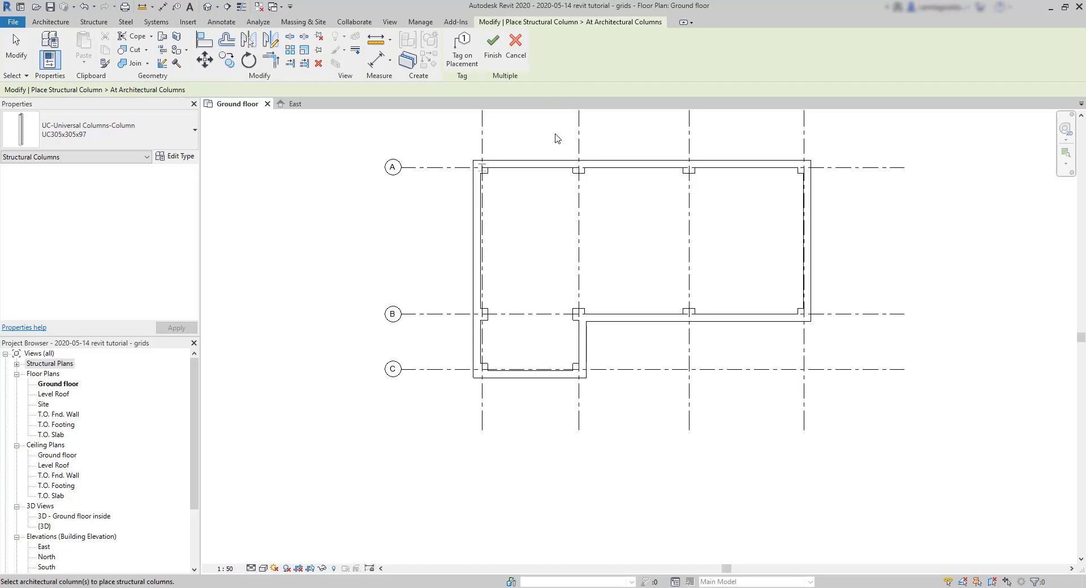
pyautogui.click(578, 169)
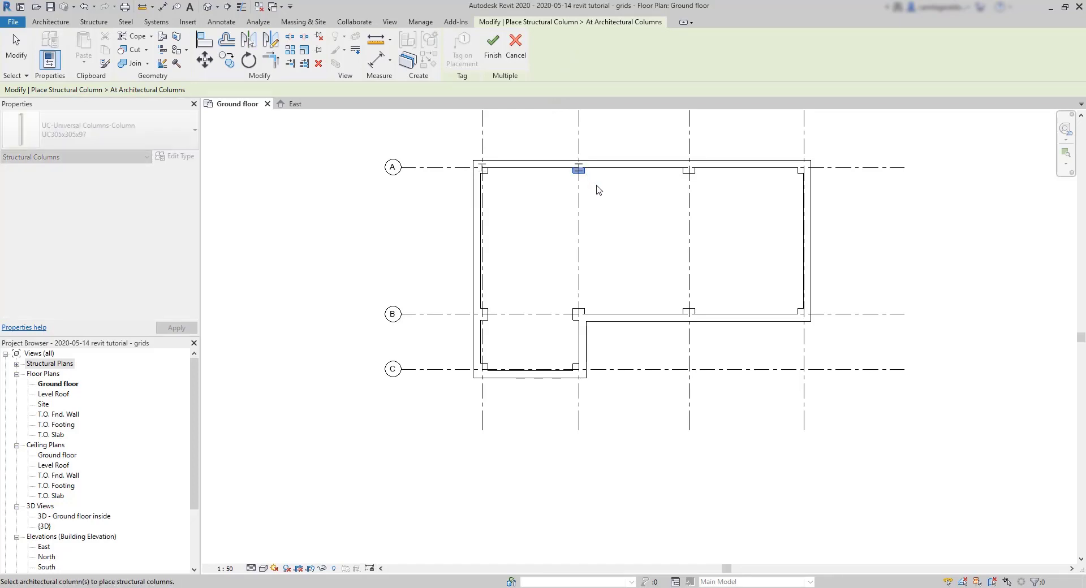
pyautogui.moveTo(899, 428); pyautogui.dragTo(442, 137)
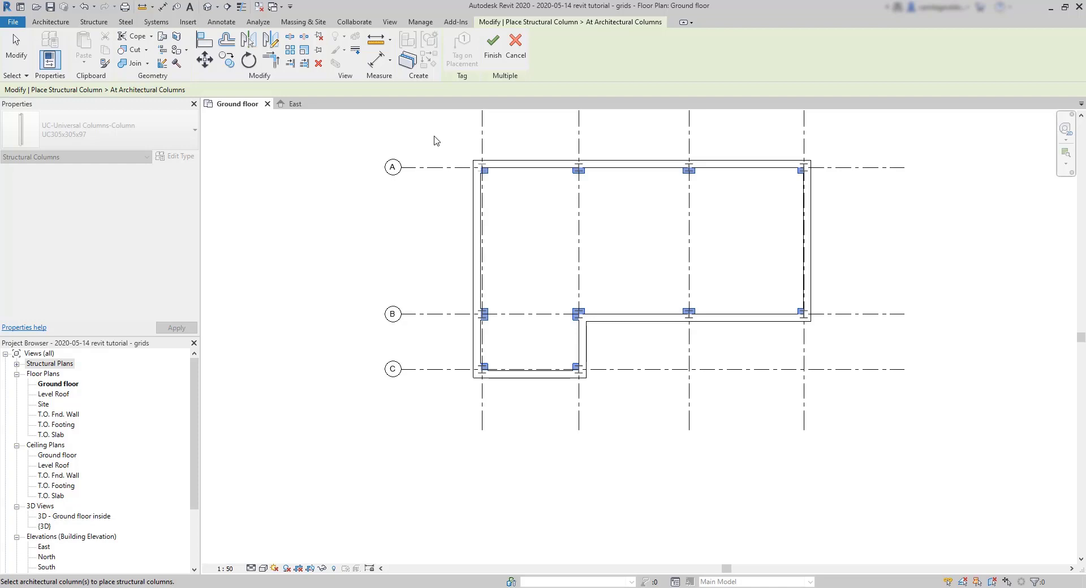
pyautogui.click(498, 53)
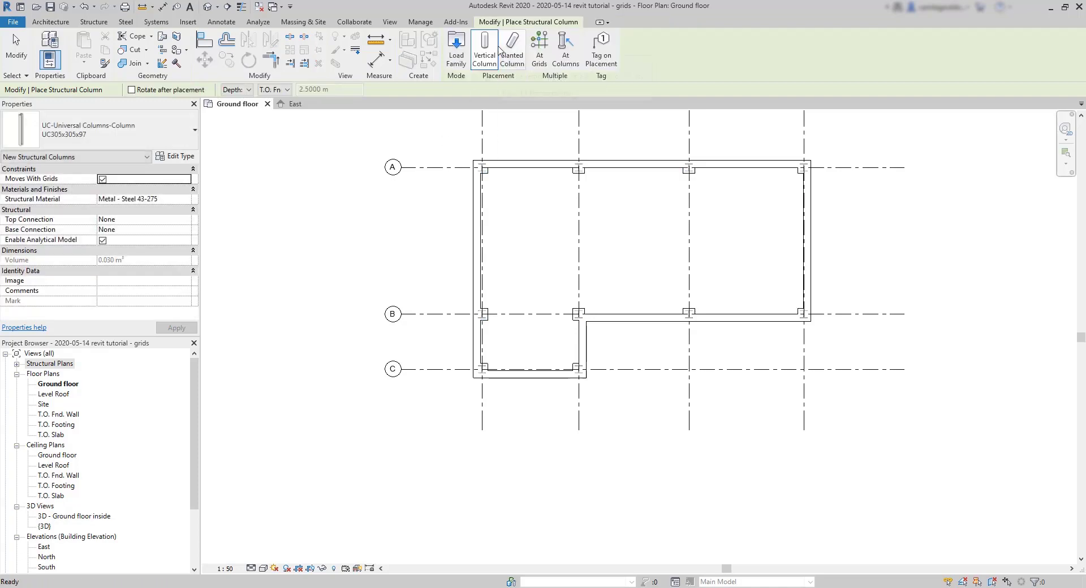
pyautogui.click(497, 49)
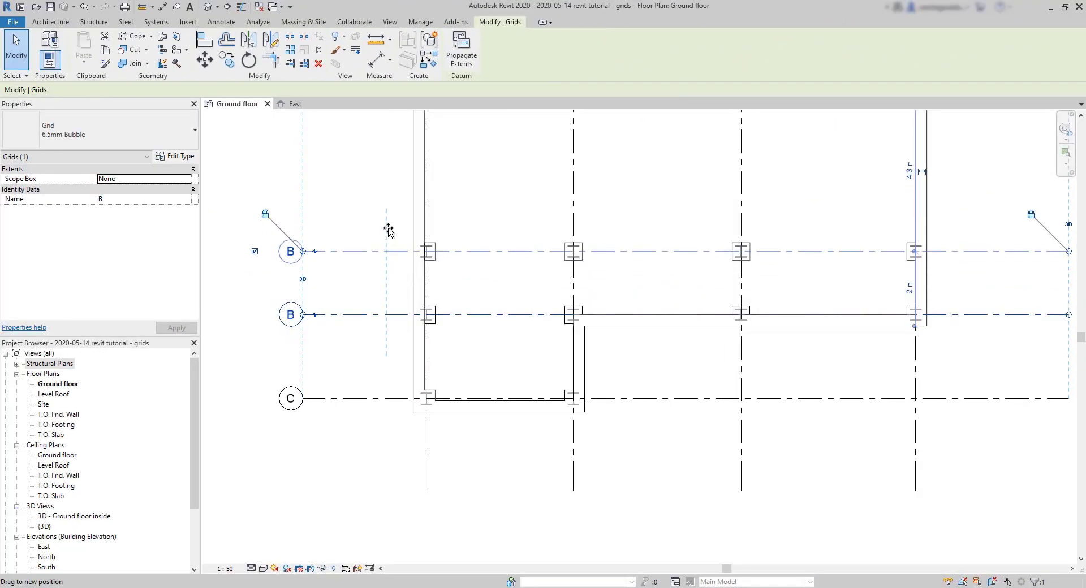
# Try moving grid B with its columns about 2.5 m toward grid A, and undo the move
pyautogui.moveTo(388, 248); pyautogui.dragTo(388, 223)
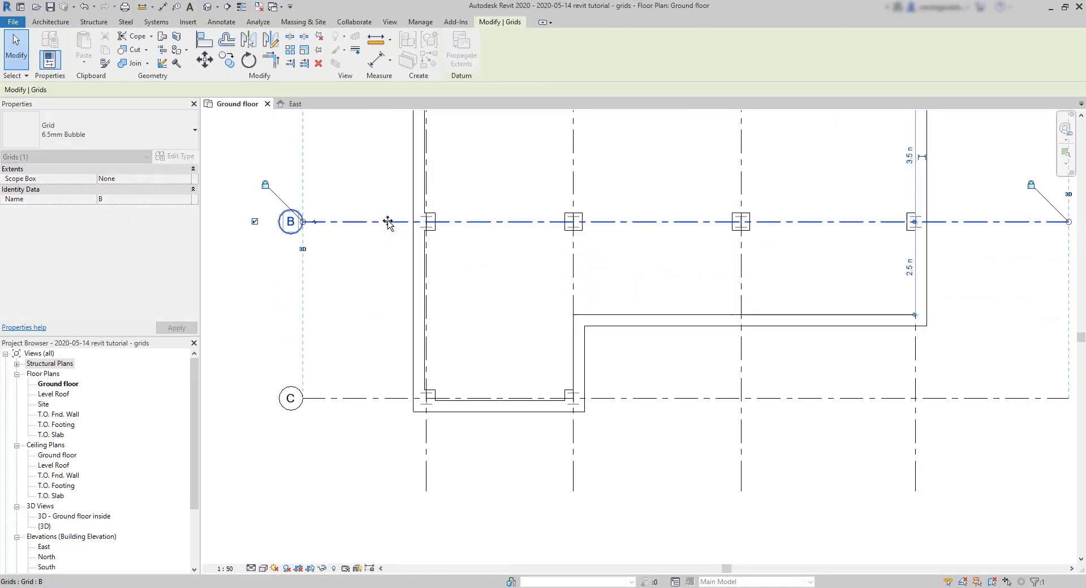
pyautogui.click(519, 272)
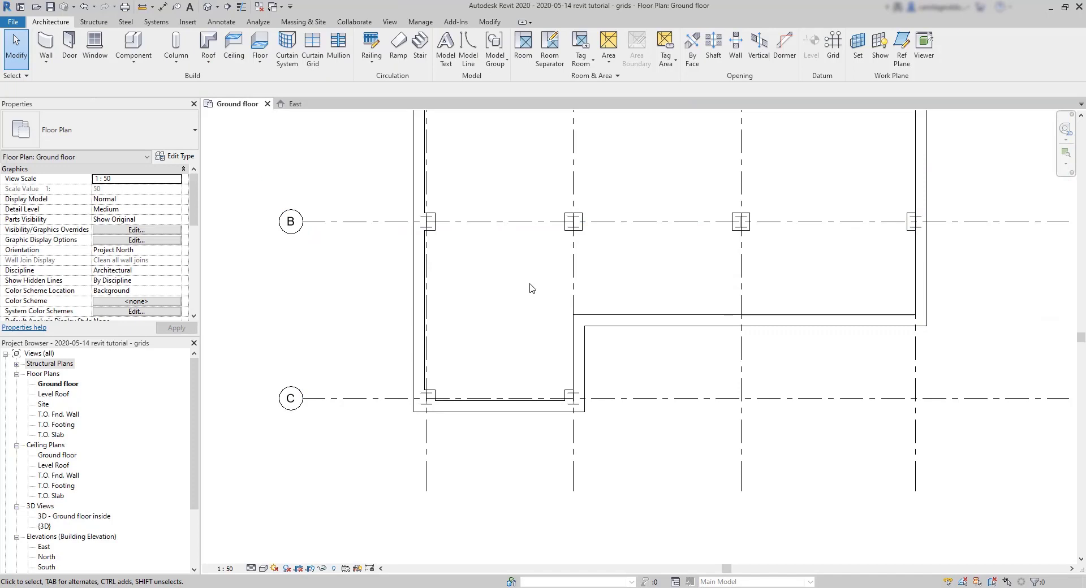
pyautogui.hotkey('ctrl', 'z')
pyautogui.scroll(-2, 532, 285)
pyautogui.moveTo(537, 283); pyautogui.dragTo(596, 322, button='middle')
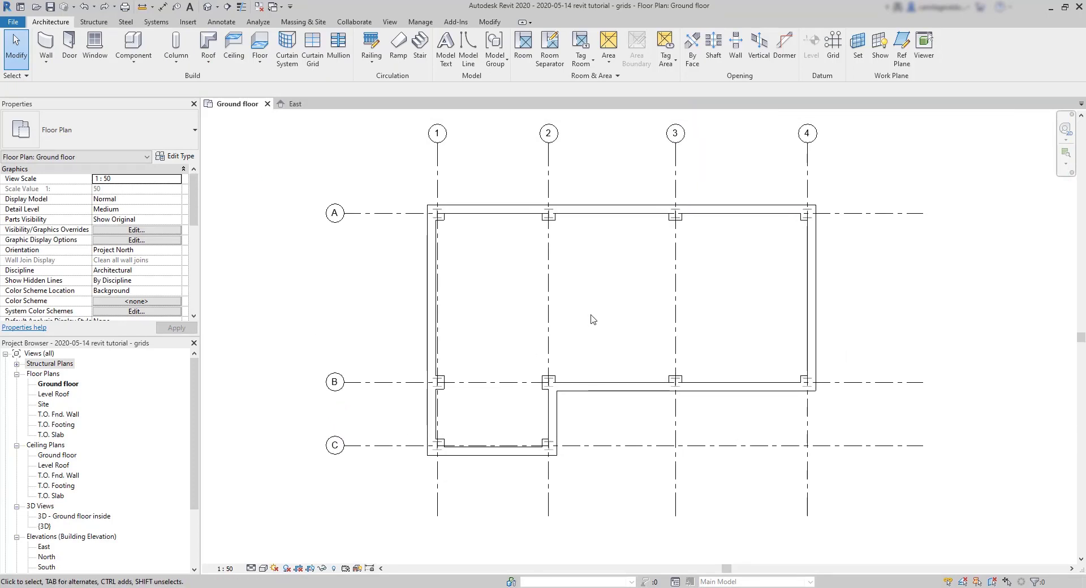